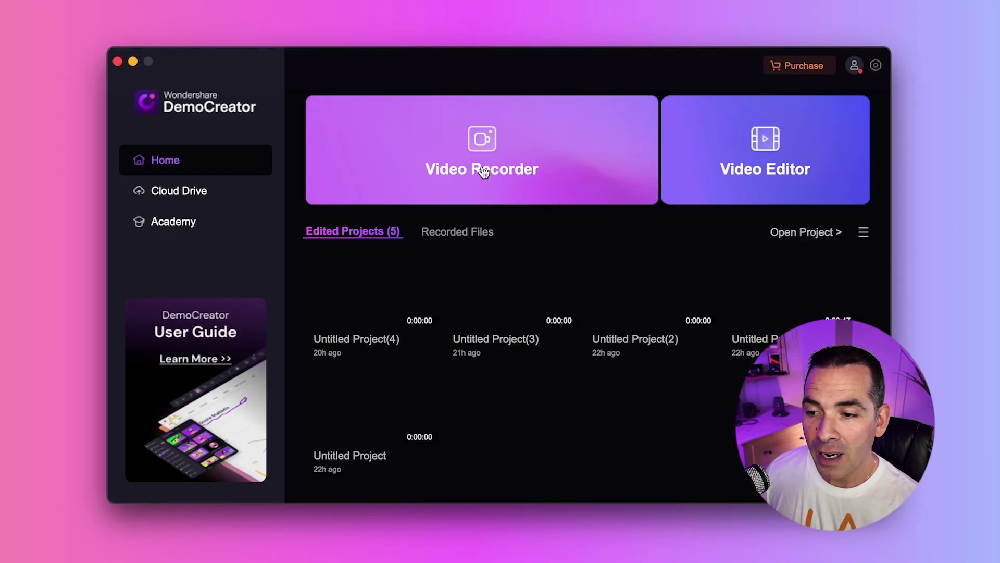
Step: Start a Screen & Camera recording set to capture the full screen
left_click(483, 171)
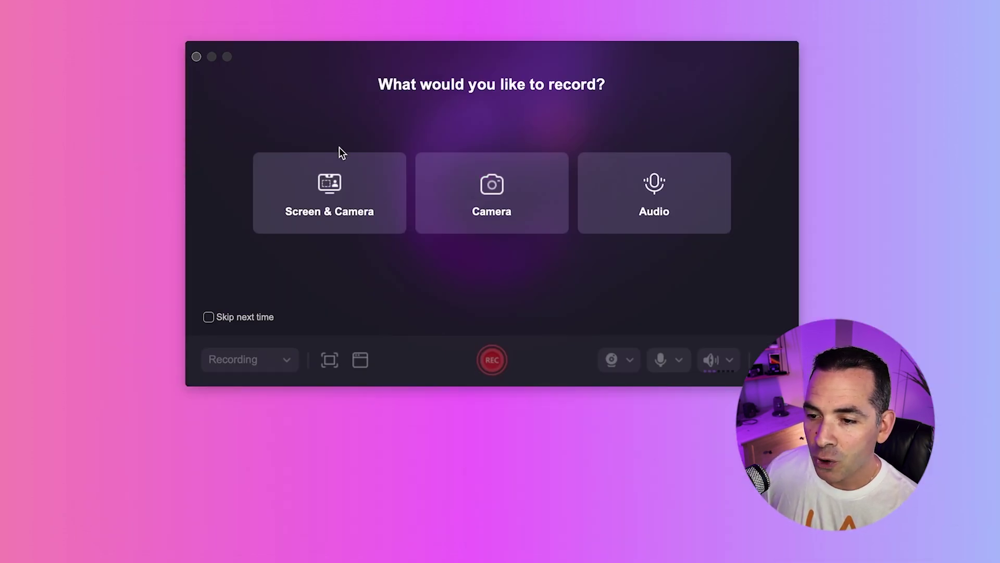
left_click(342, 193)
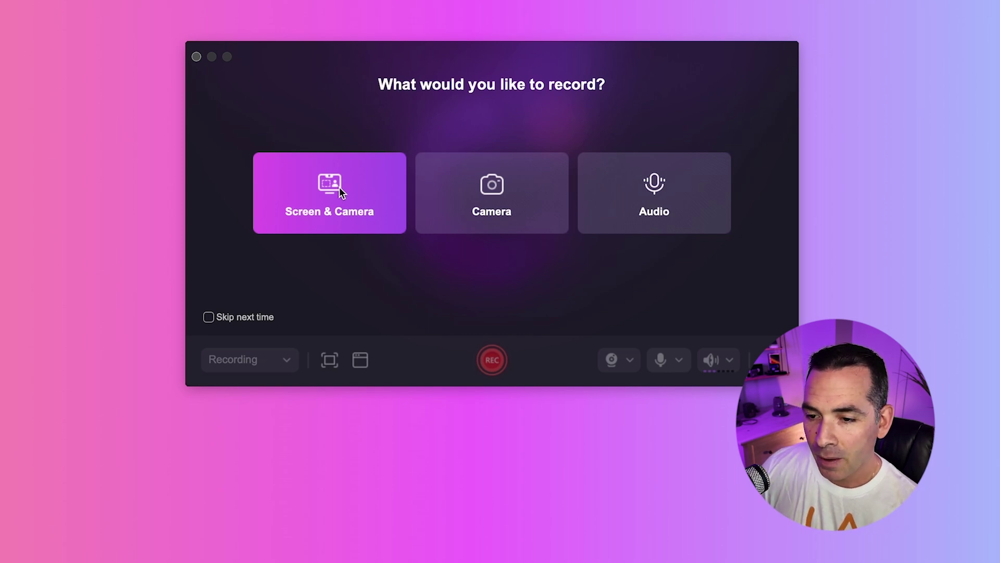
left_click(339, 187)
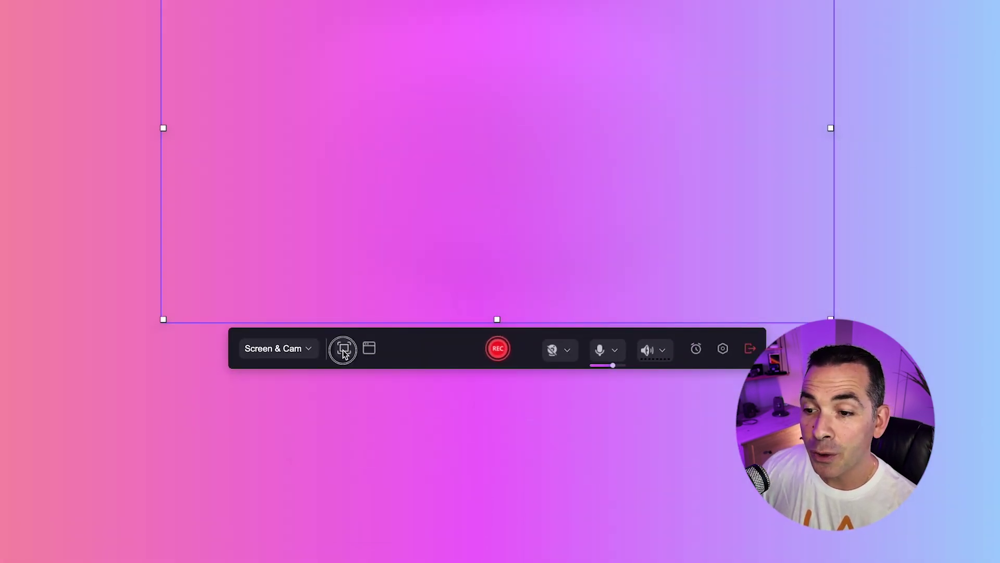
left_click(343, 350)
left_click(376, 432)
Step: Confirm the camera, H6 microphone and system audio sources, then open Advanced Settings
left_click(569, 556)
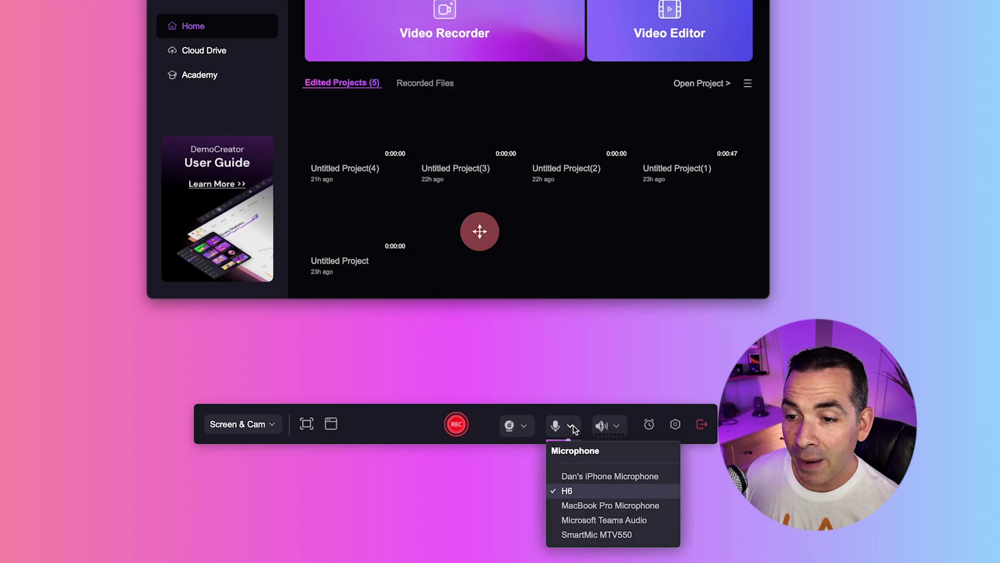
left_click(568, 490)
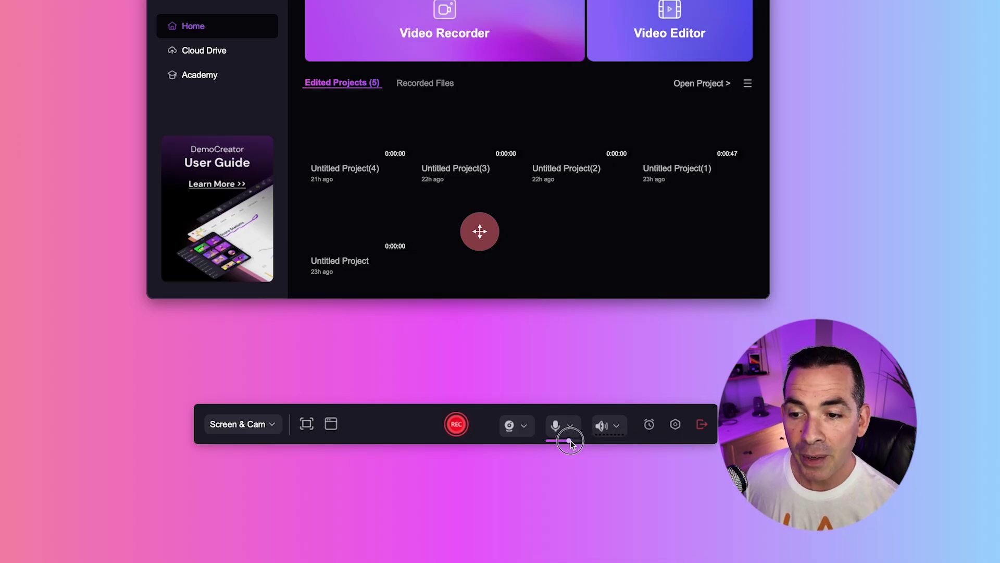
left_click(617, 426)
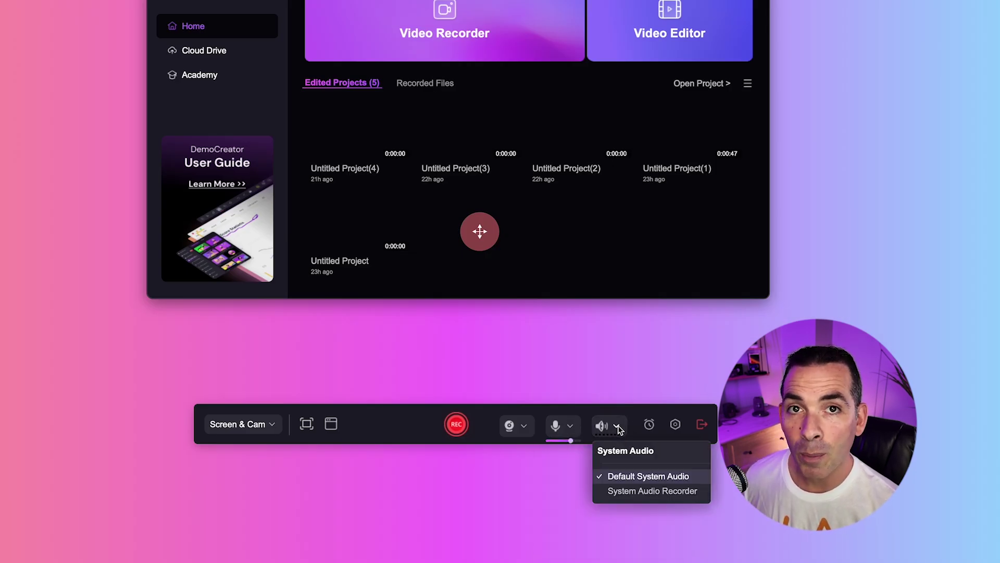
left_click(617, 426)
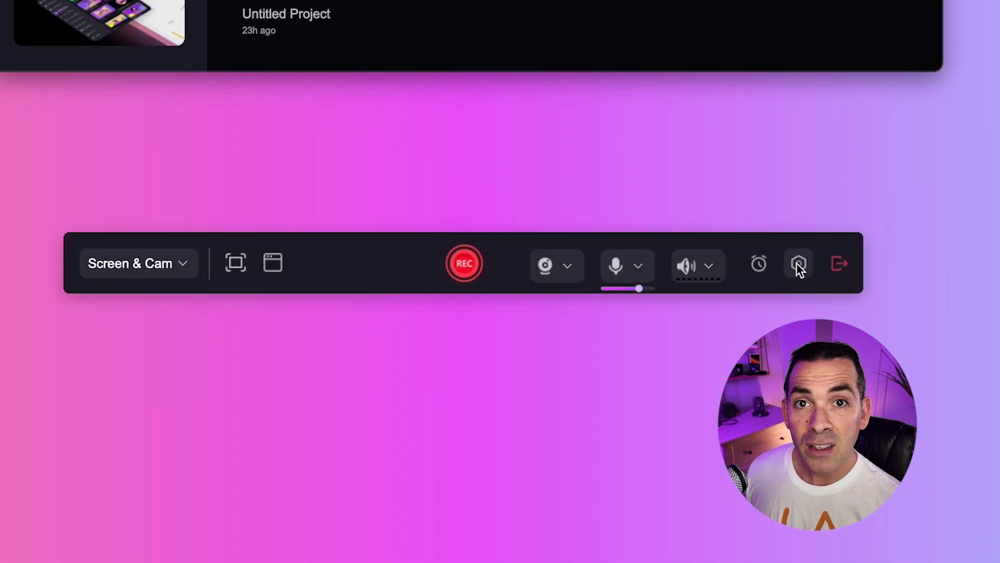
left_click(797, 264)
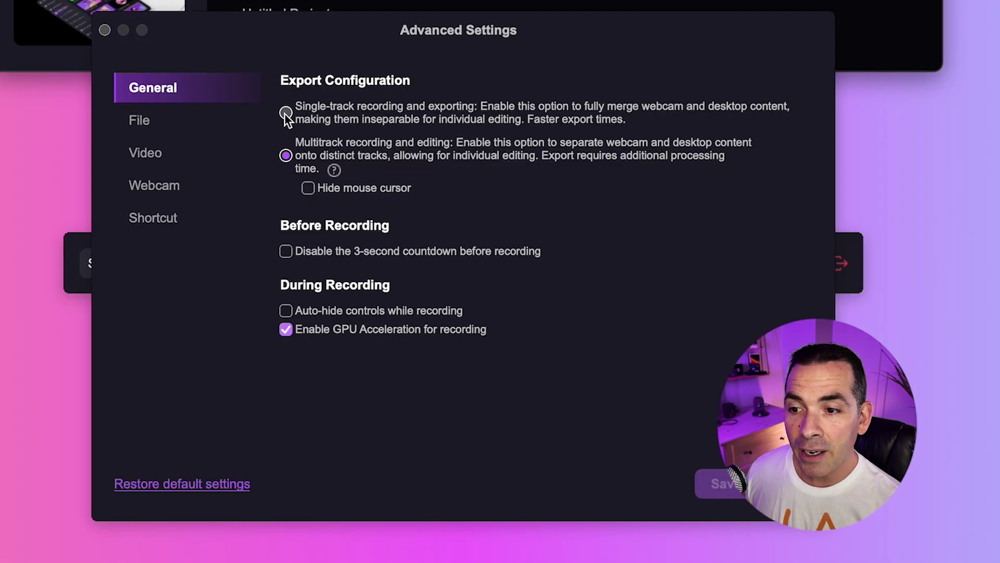
Step: Toggle the single-track/multitrack option and review the Video, Webcam and Shortcut settings
left_click(286, 113)
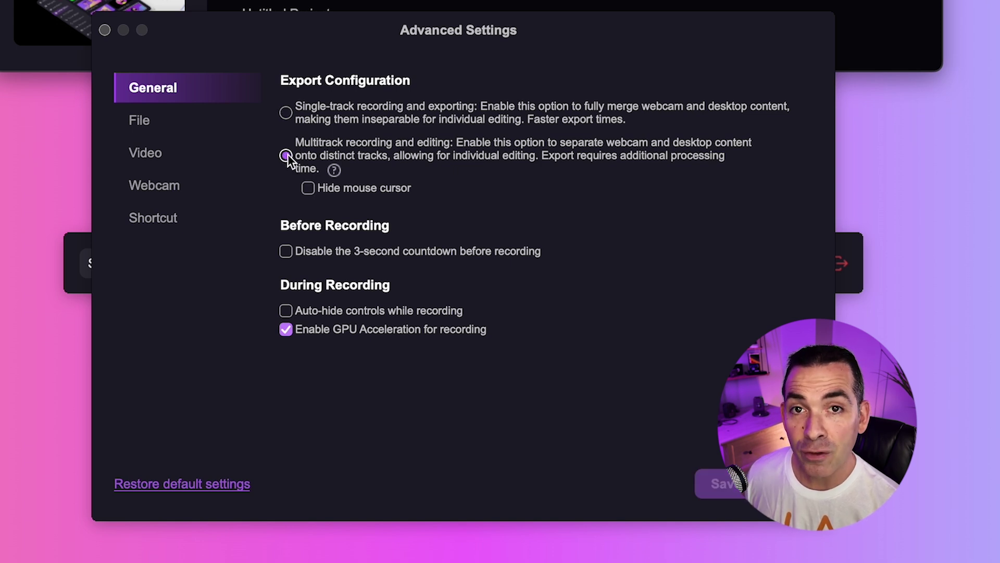
left_click(179, 146)
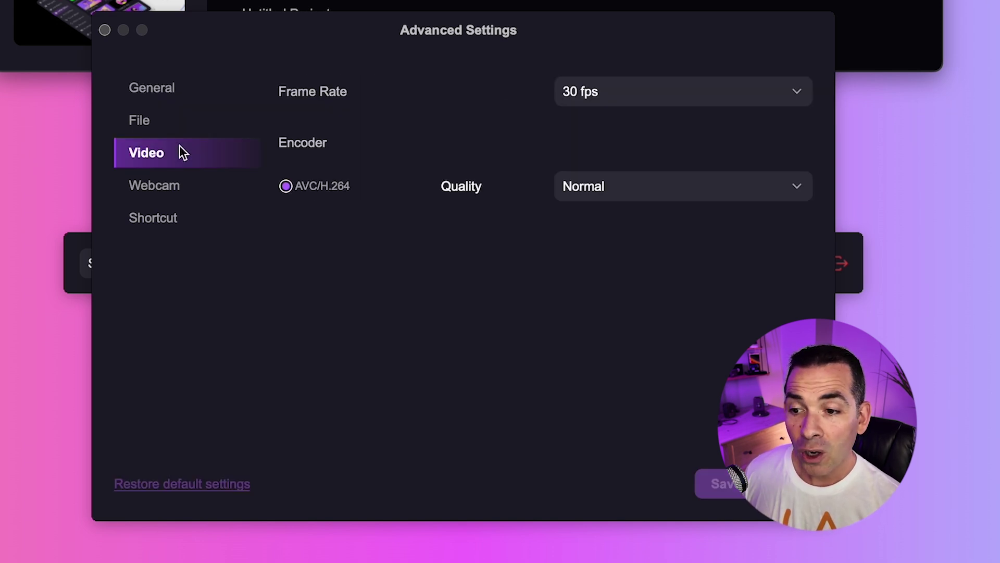
left_click(172, 183)
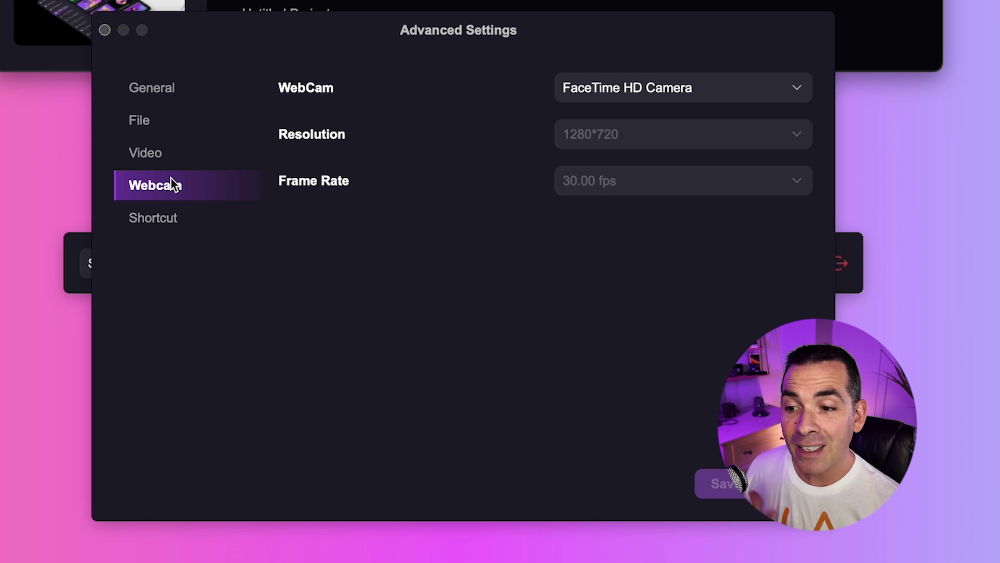
left_click(171, 217)
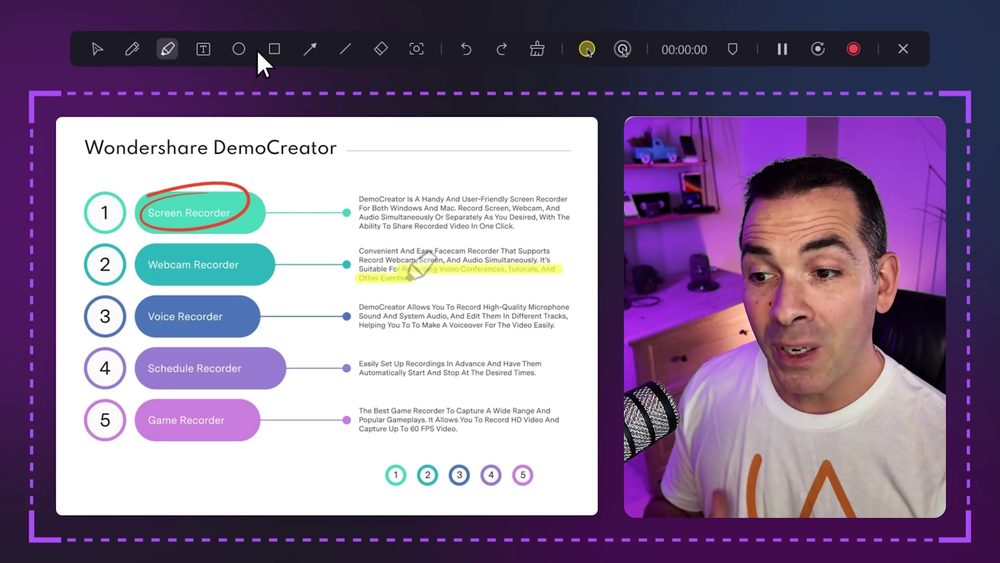
left_click(275, 51)
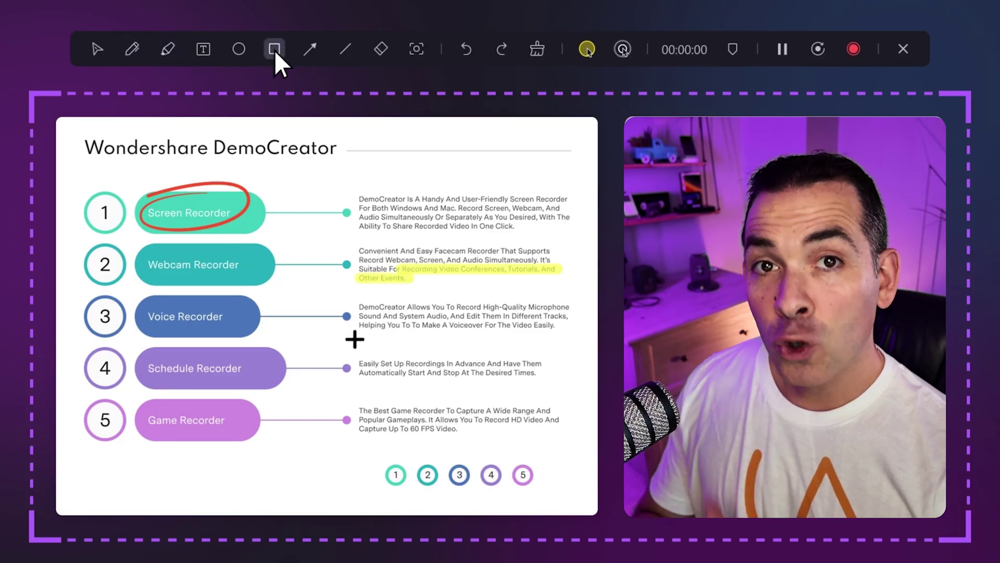
Step: Box the Schedule Recorder description, point an arrow at it, then clear all annotations
left_click_drag(355, 339, 553, 392)
left_click(311, 50)
left_click_drag(380, 360, 279, 333)
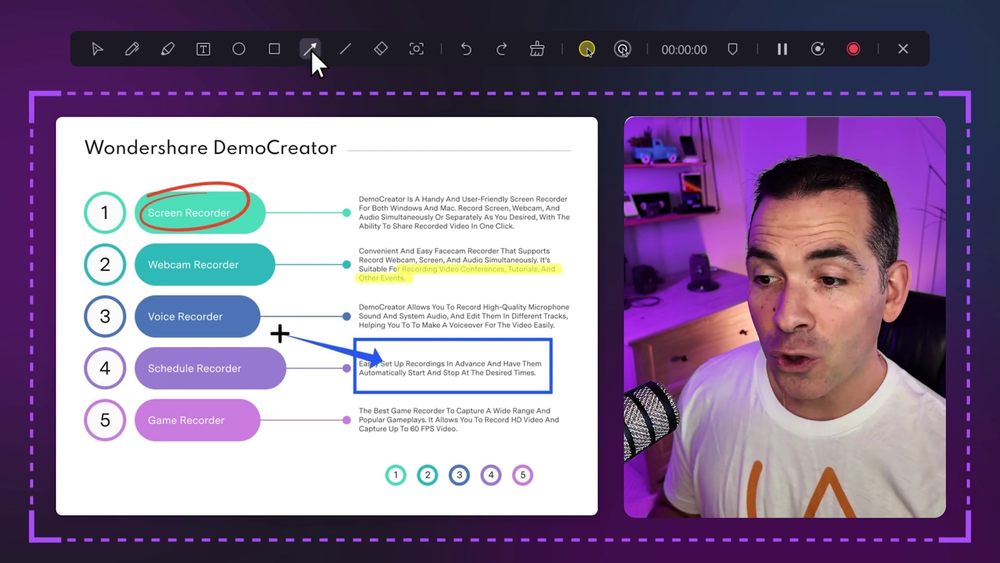
left_click(537, 49)
left_click(586, 49)
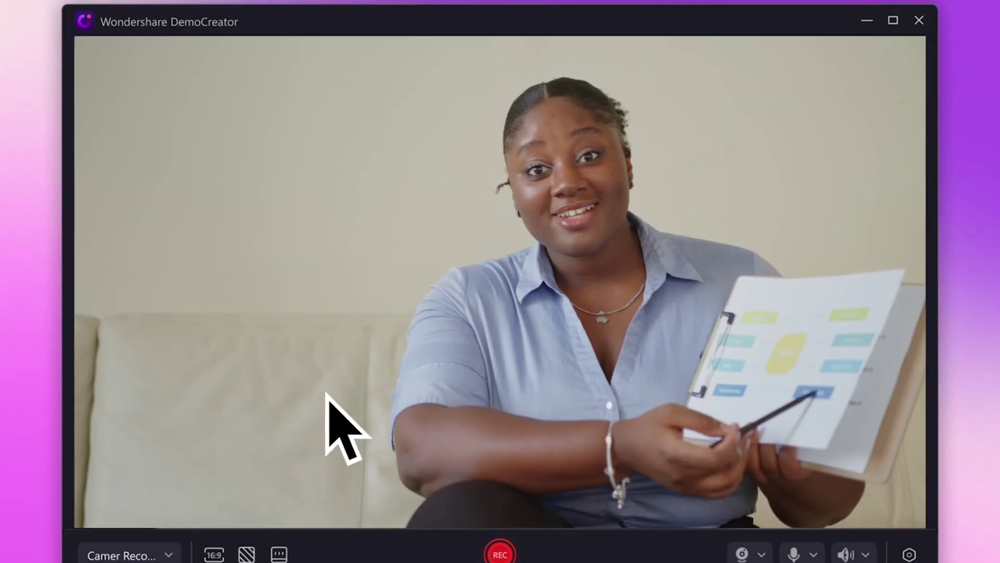
Step: Paste the mindmap study-plan script into the teleprompter
left_click(279, 553)
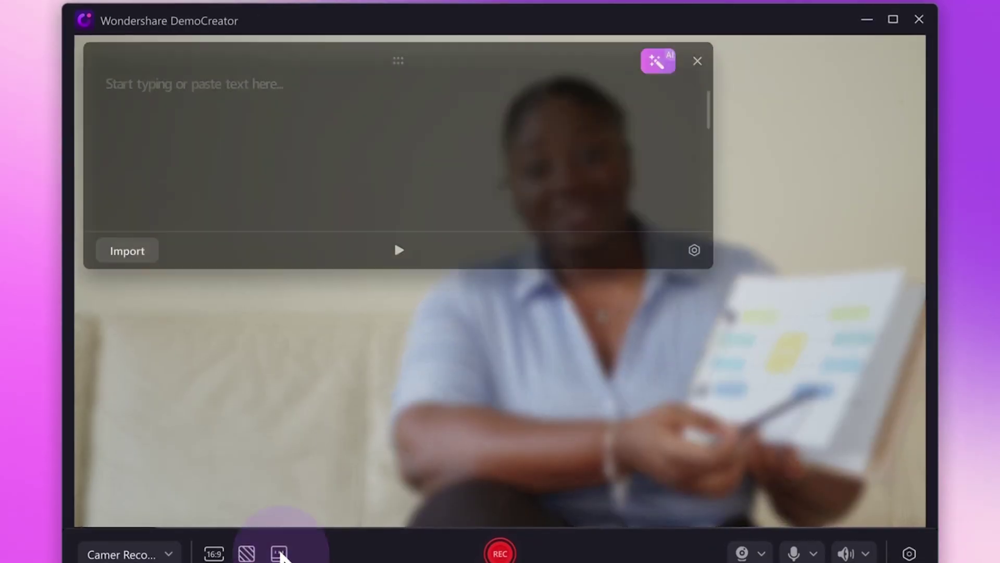
left_click(283, 227)
type("Today, I'm excited to share with you an effective strategy on how to schedule your study plan using a mindmap. A mindmap, for those who aren't familiar, is a visual tool that allows you to collect, organize, and analyze information in a highly efficient way. This graphical technique enables you to visualize a whole complex subject, breaking it down into its constituent parts, aiding in understanding and recall.")
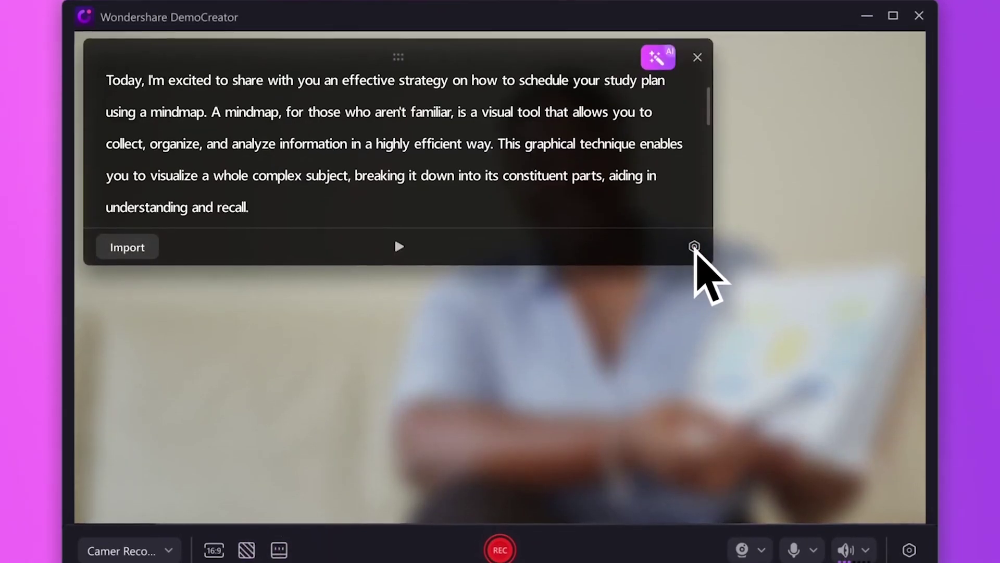
Step: Enlarge the teleprompter text, lower its opacity and set Polish Style to Professional
left_click(695, 246)
left_click(639, 292)
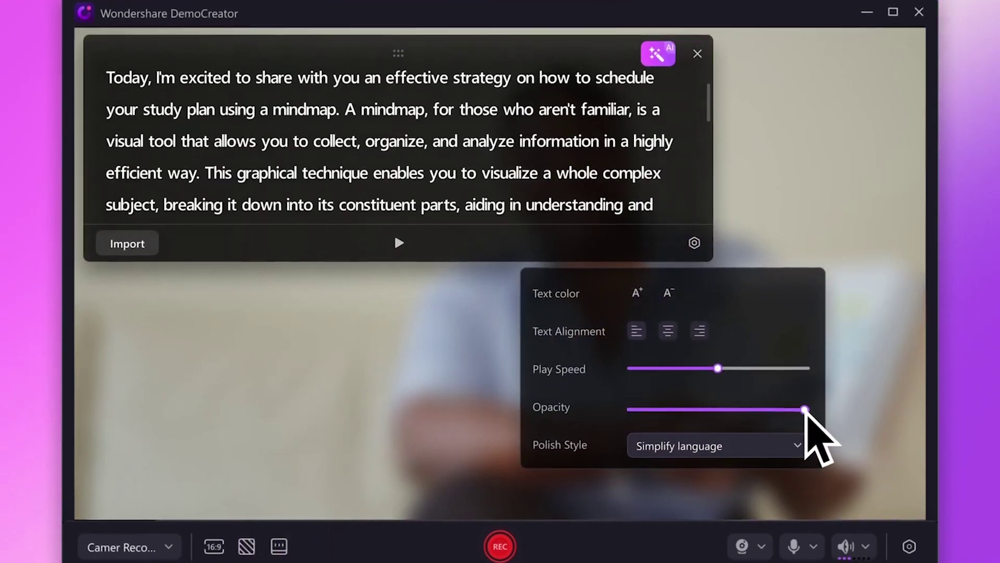
left_click_drag(806, 410, 691, 410)
left_click(781, 446)
left_click(779, 475)
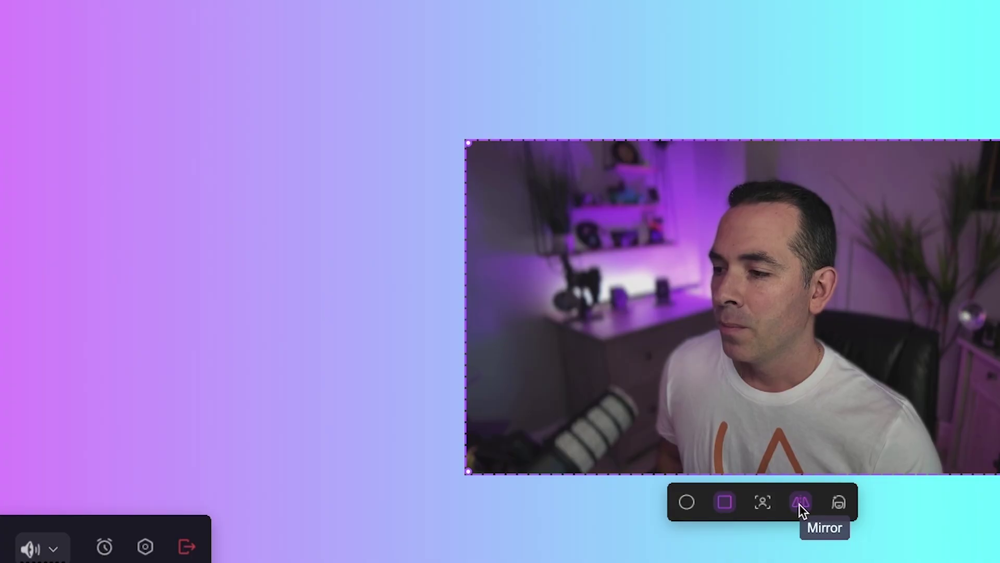
Step: Remove the webcam background, enable AI Beauty Filter, and drag the recording onto the timeline
left_click(763, 505)
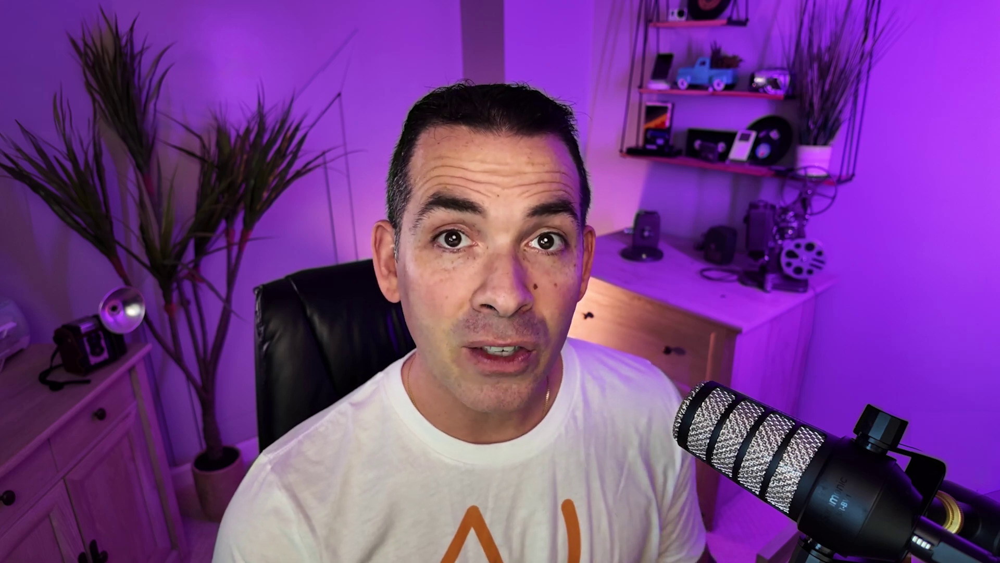
left_click(392, 59)
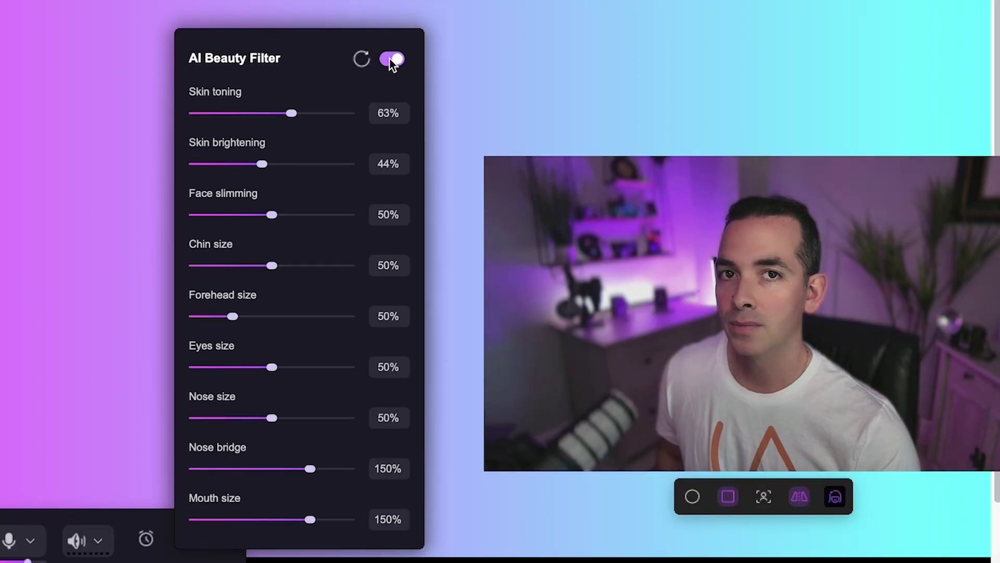
left_click(392, 60)
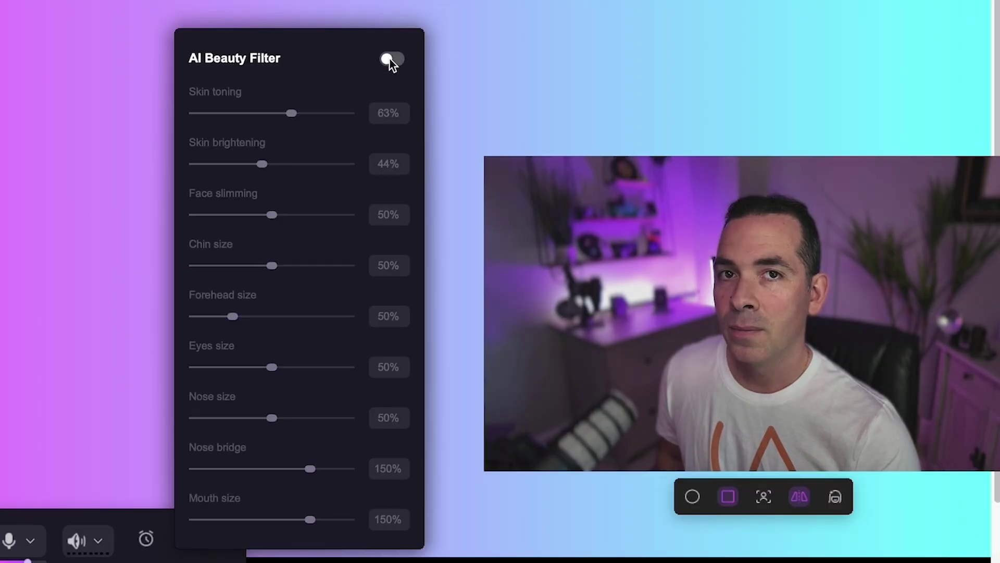
left_click(390, 59)
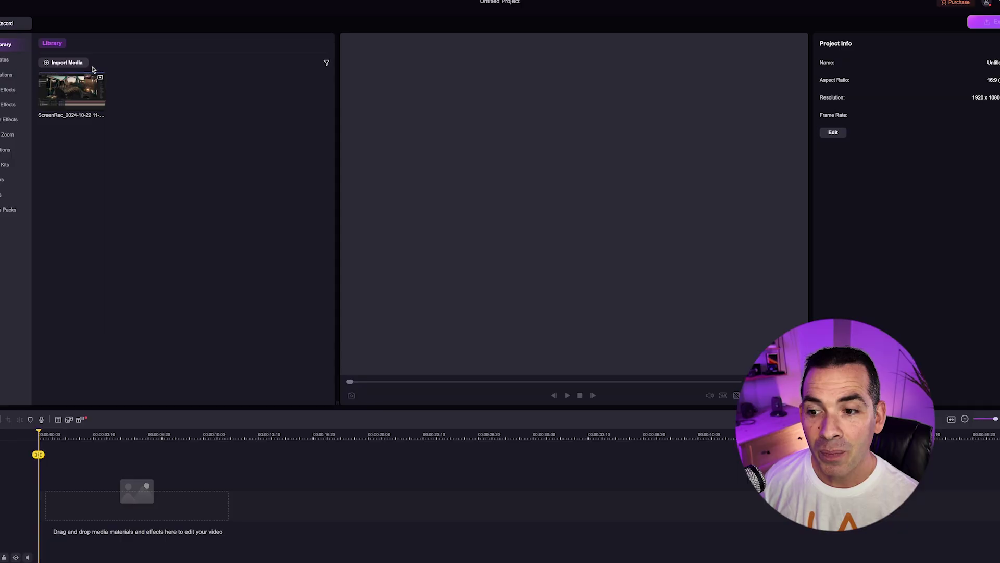
left_click_drag(78, 88, 47, 490)
left_click(340, 436)
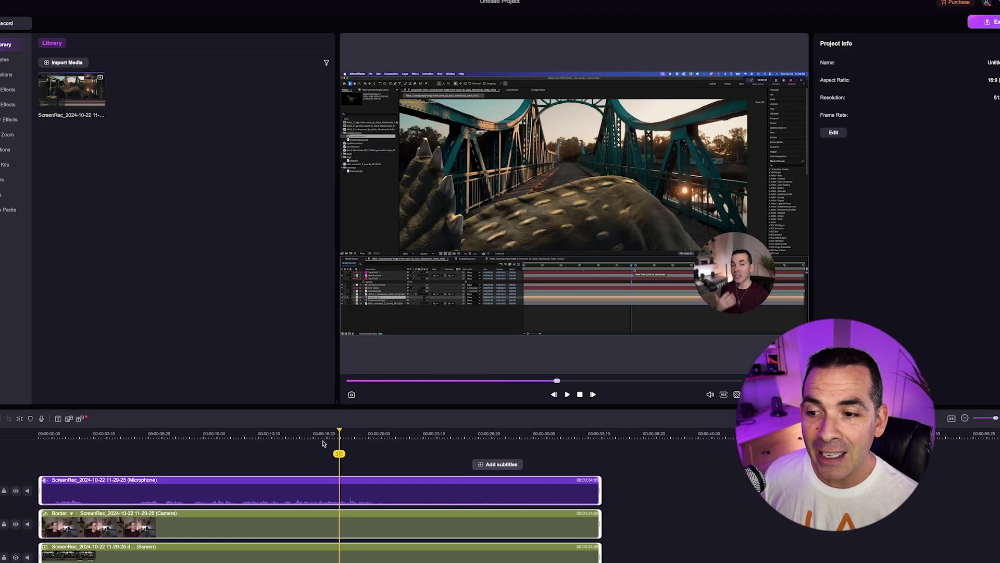
Step: Enable Normal Denoise on the camera clip with a higher Noise Level, then play from 00:00:44
left_click(279, 436)
left_click(38, 521)
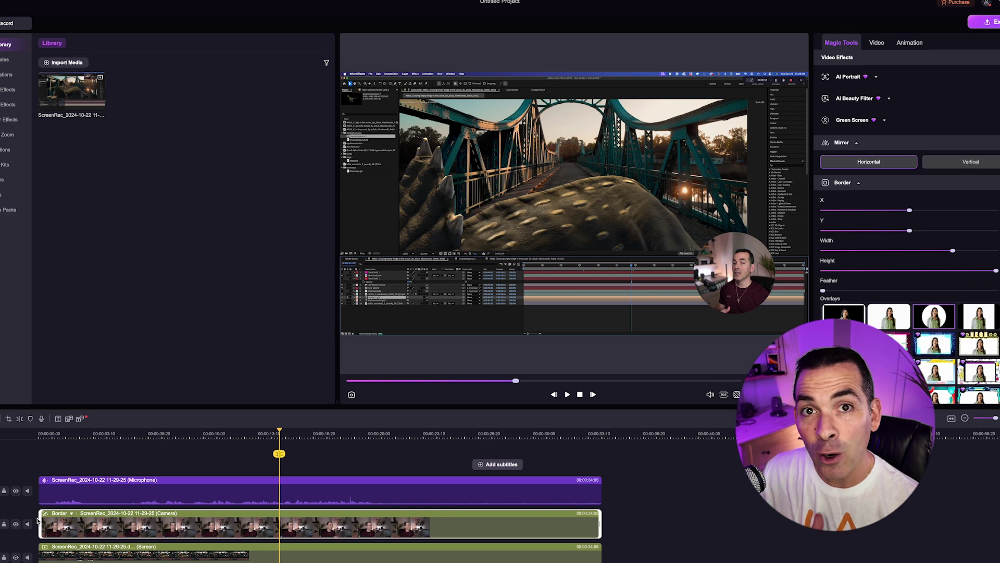
left_click(31, 521)
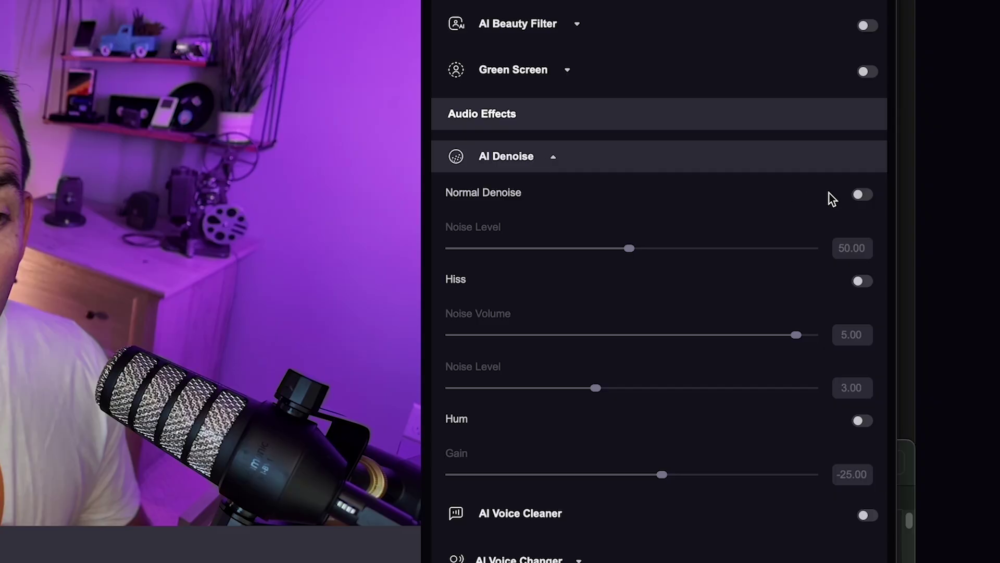
left_click(862, 194)
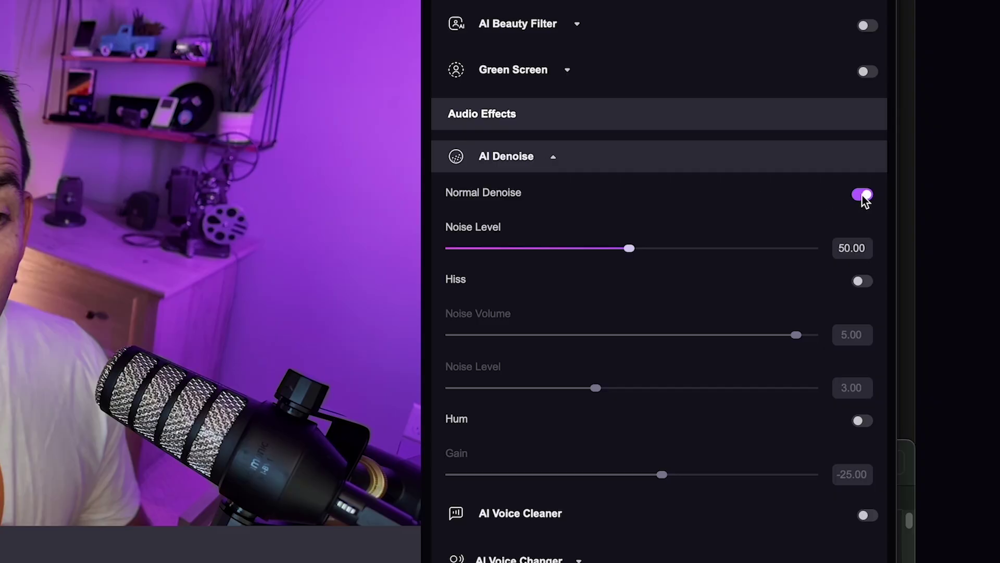
left_click_drag(630, 248, 715, 249)
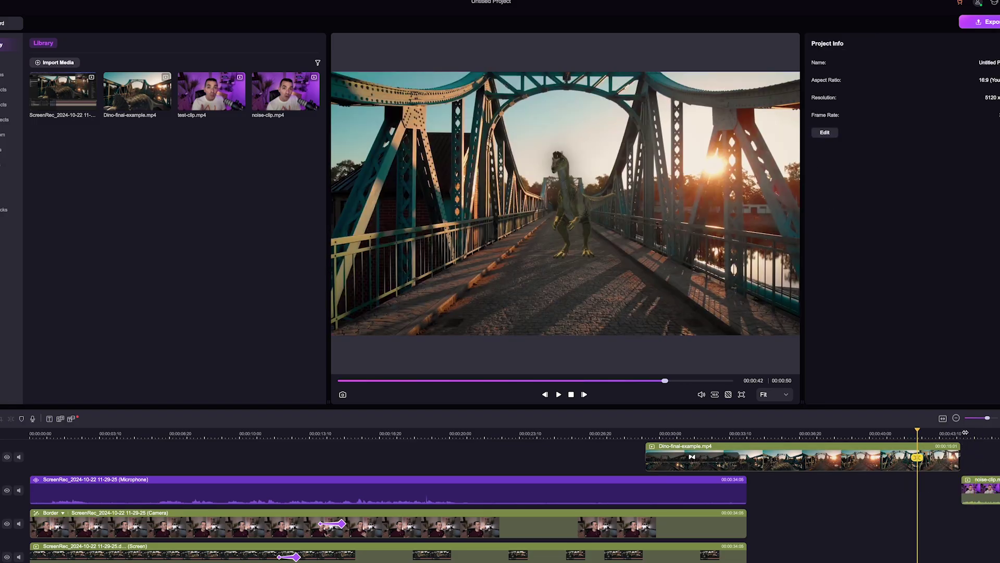
left_click(965, 432)
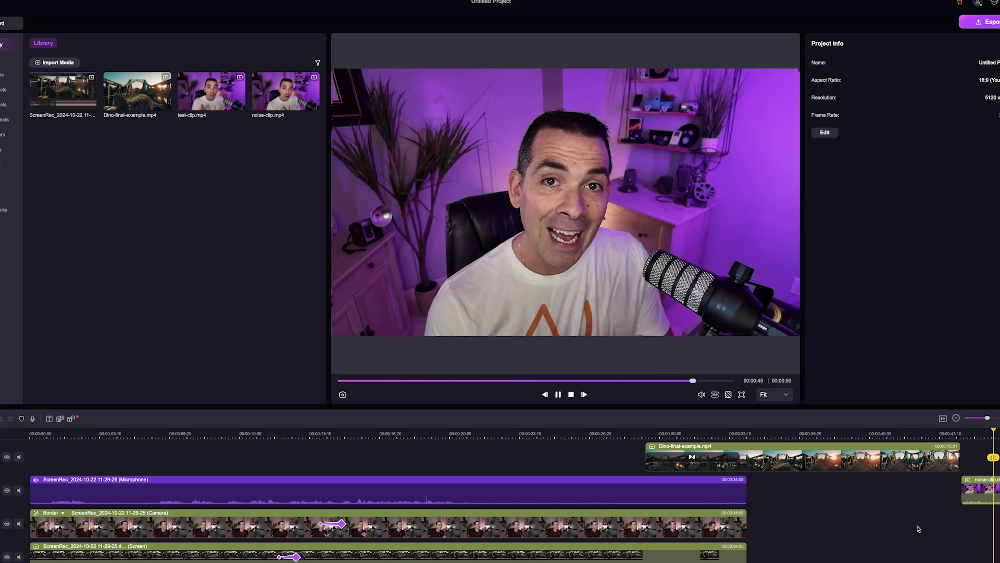
Step: Give noise-clip.mp4 Normal Denoise at Noise Level 73 and turn on AI Voice Cleaner
key("space")
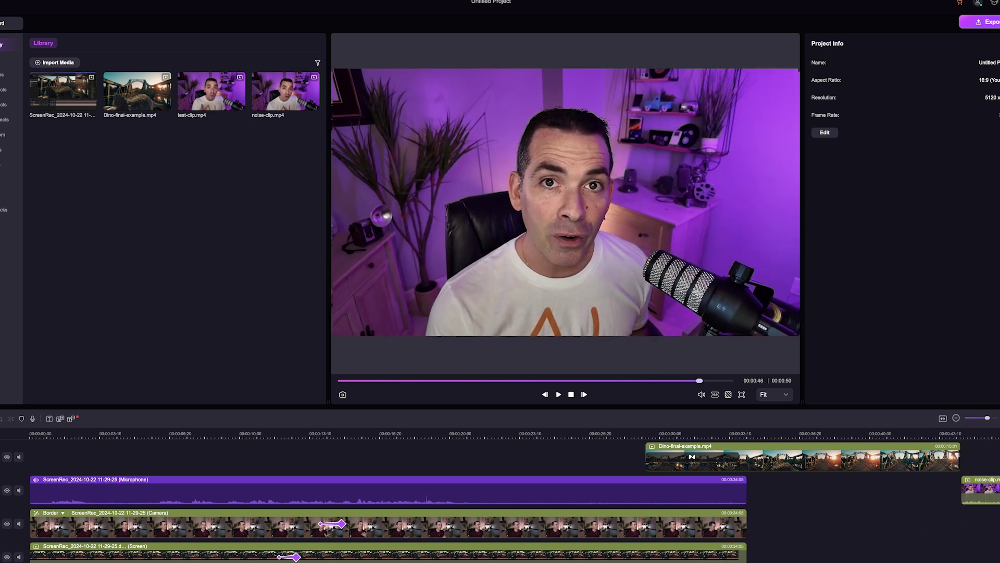
left_click(965, 432)
left_click(975, 490)
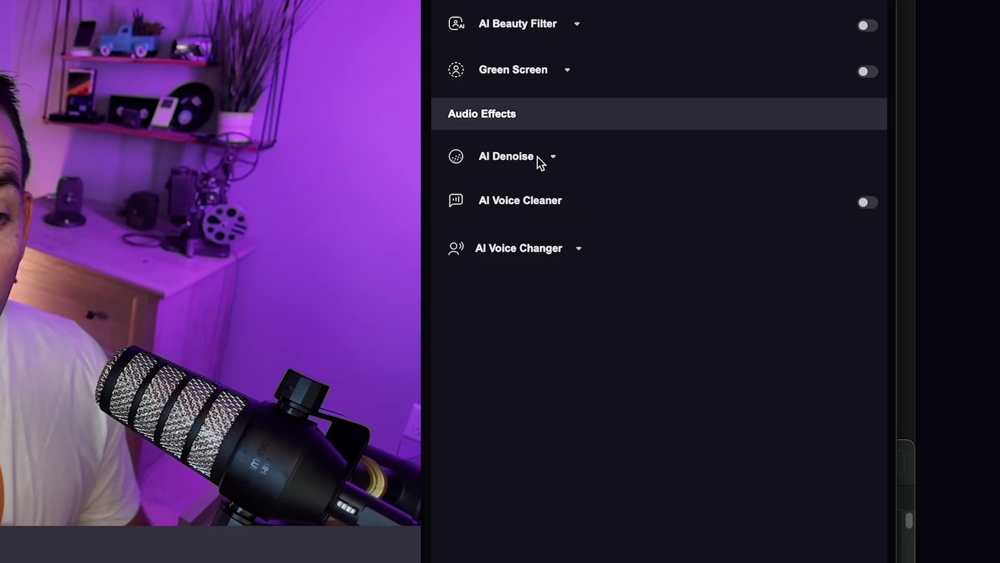
left_click(514, 159)
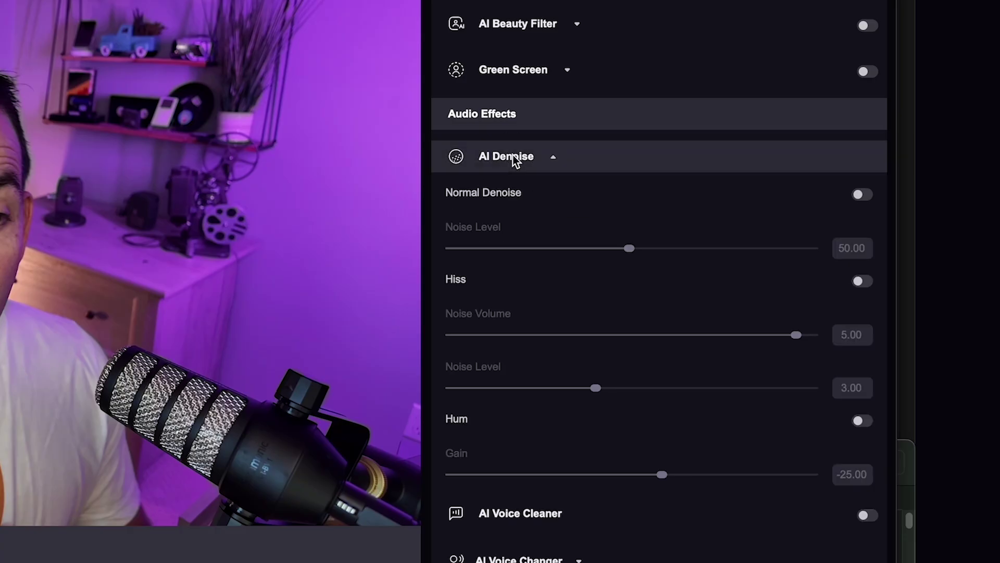
left_click(862, 195)
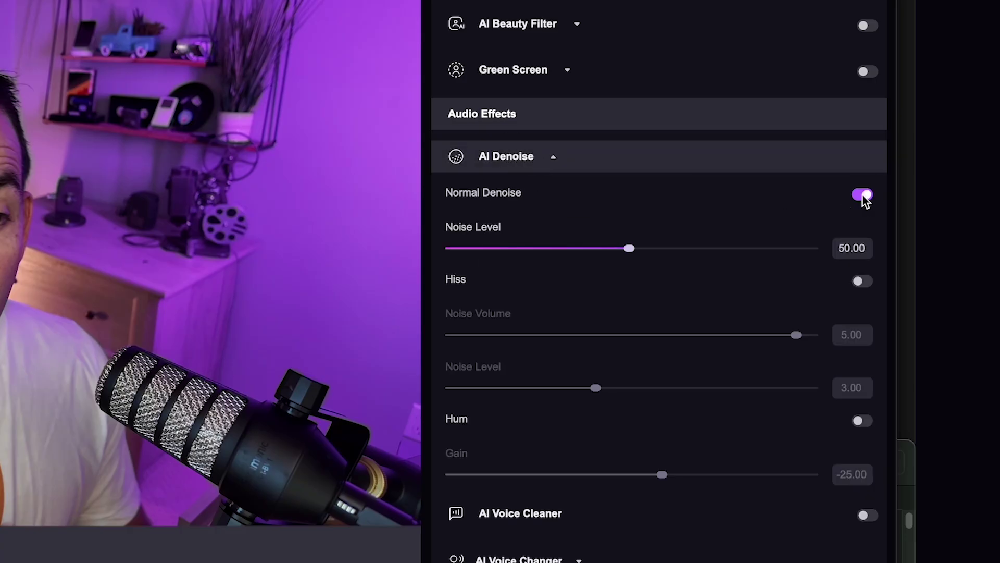
left_click_drag(630, 248, 715, 249)
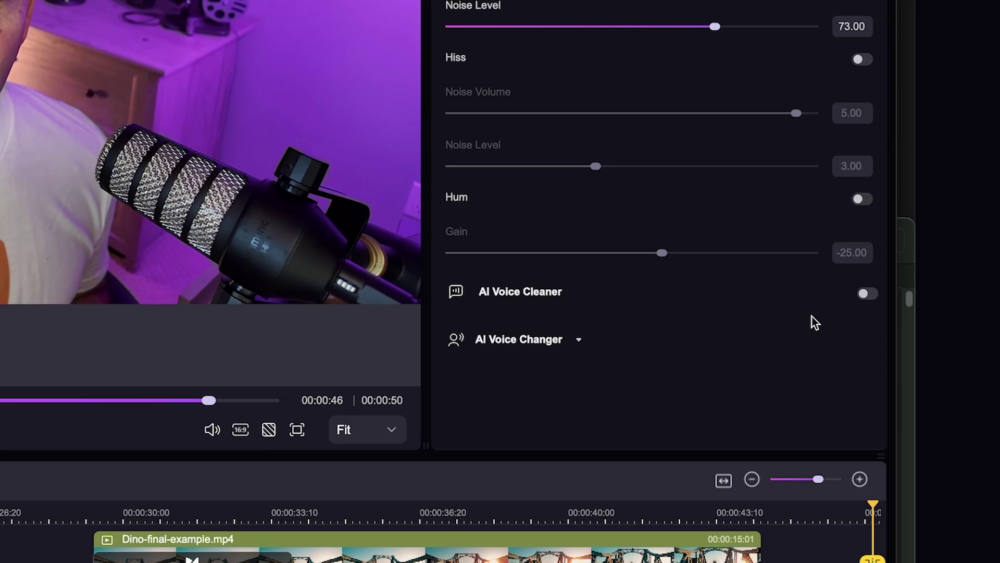
left_click(867, 293)
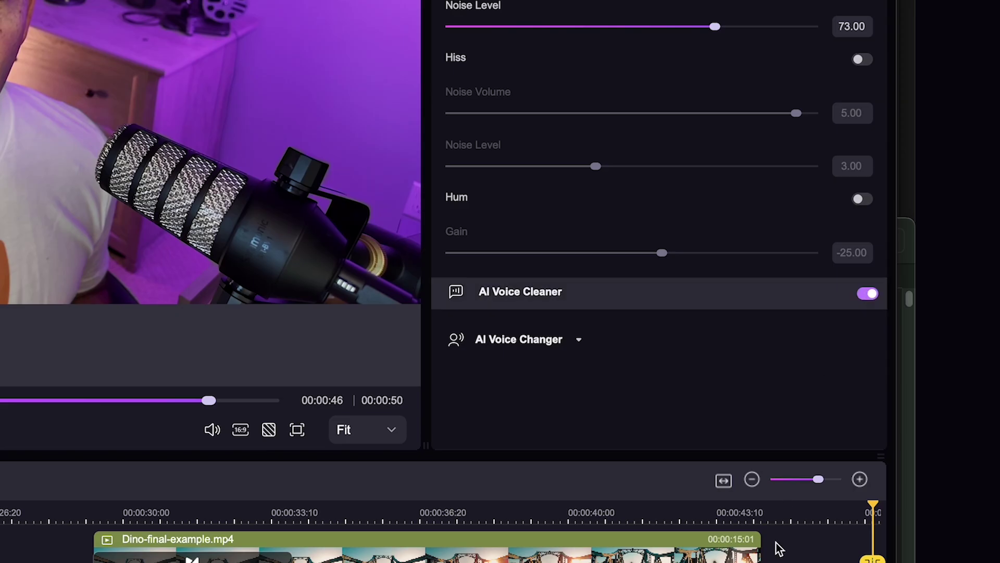
Step: Replay noise-clip.mp4 from about 00:00:43 to hear the cleaned audio
left_click(772, 514)
key("space")
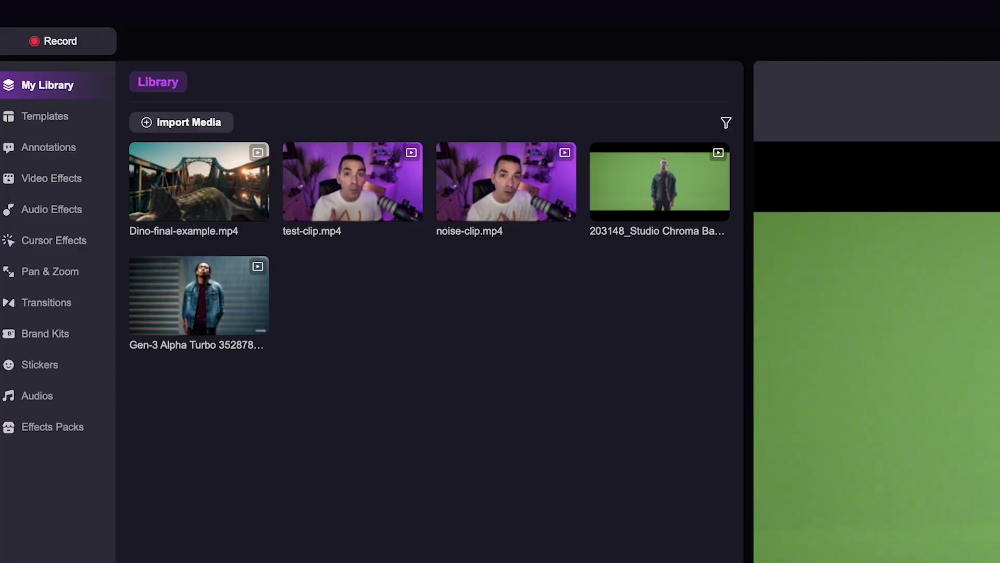
mouse_move(257, 221)
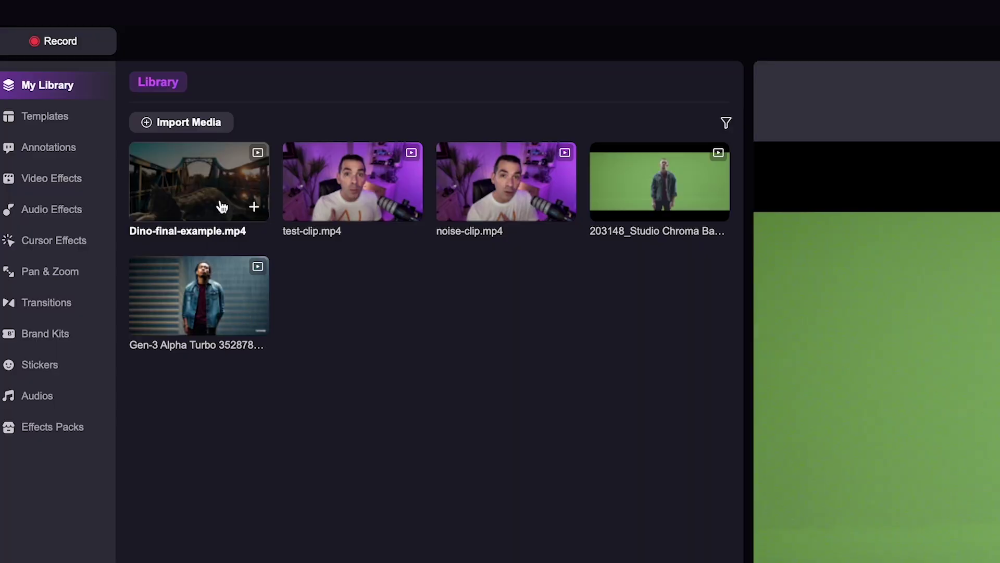
Step: Add the 203148 Studio Chroma green-screen clip to the timeline
left_click(55, 180)
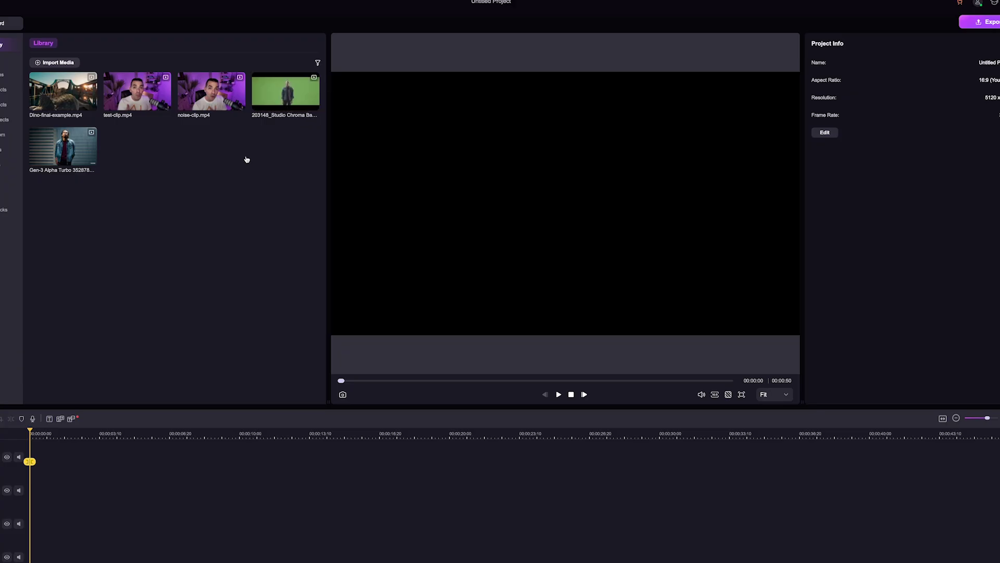
left_click(231, 138)
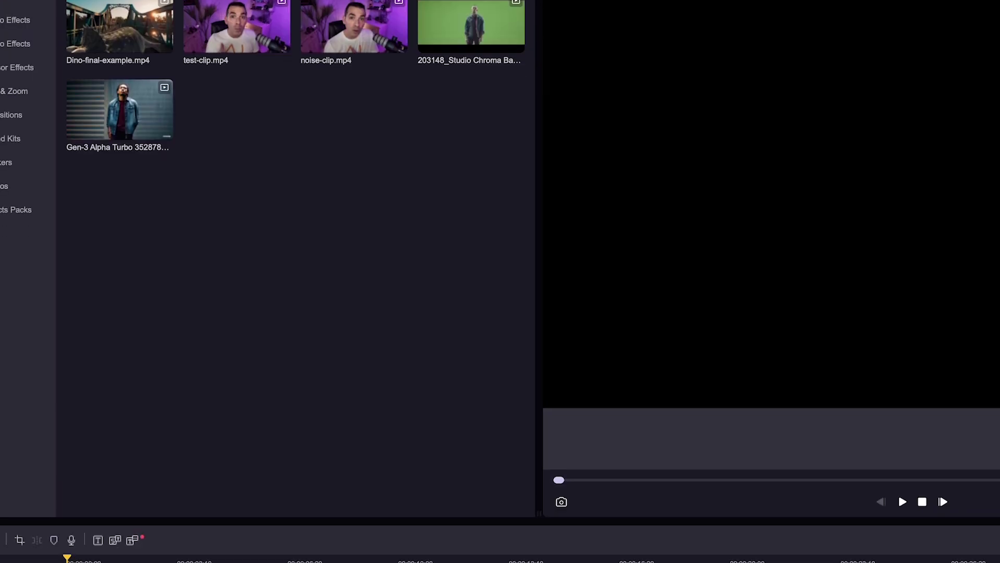
left_click(513, 96)
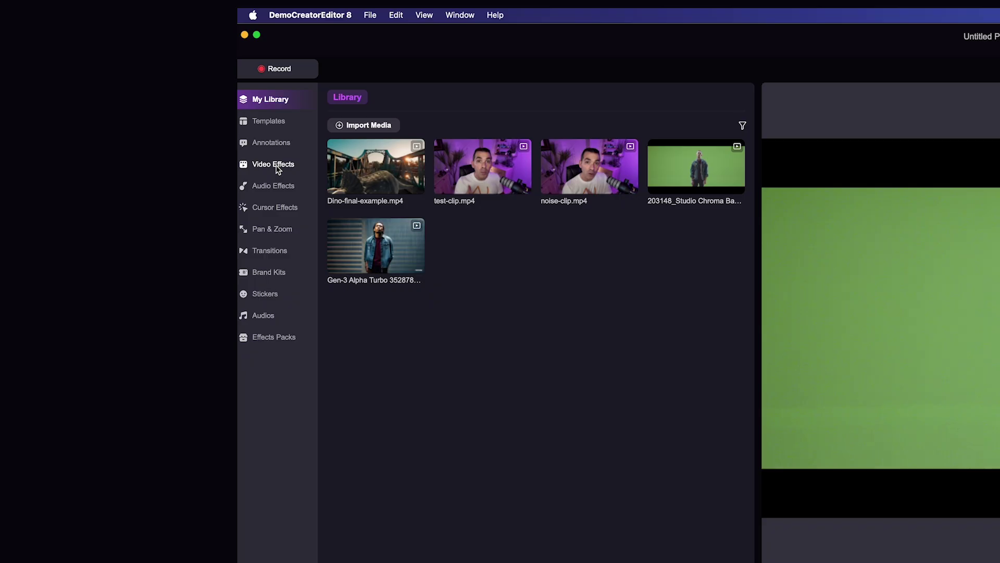
Step: Apply the Green Screen effect to the clip with Offset 43 and Tolerance 46
left_click(271, 163)
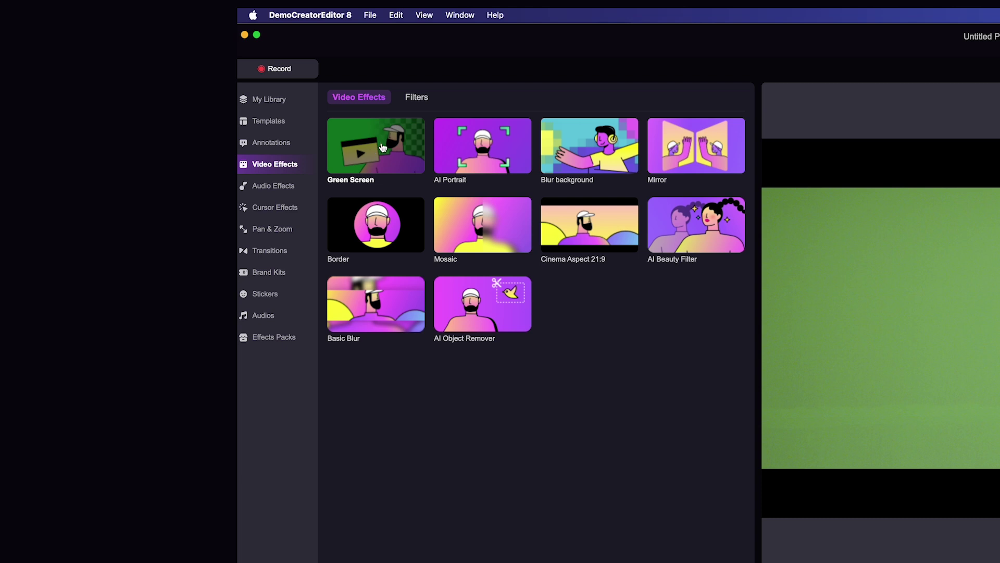
left_click_drag(383, 151, 406, 401)
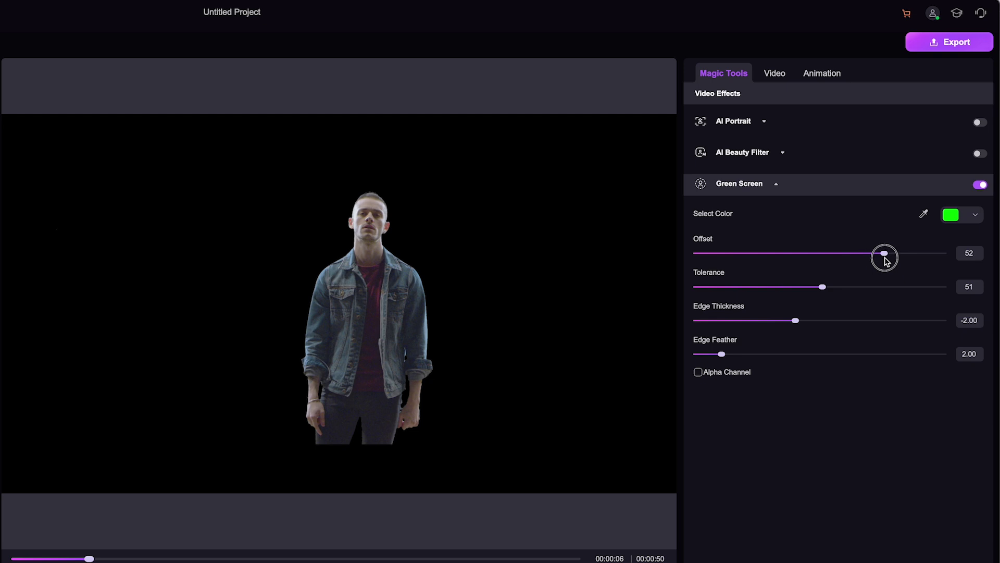
left_click_drag(825, 287, 810, 287)
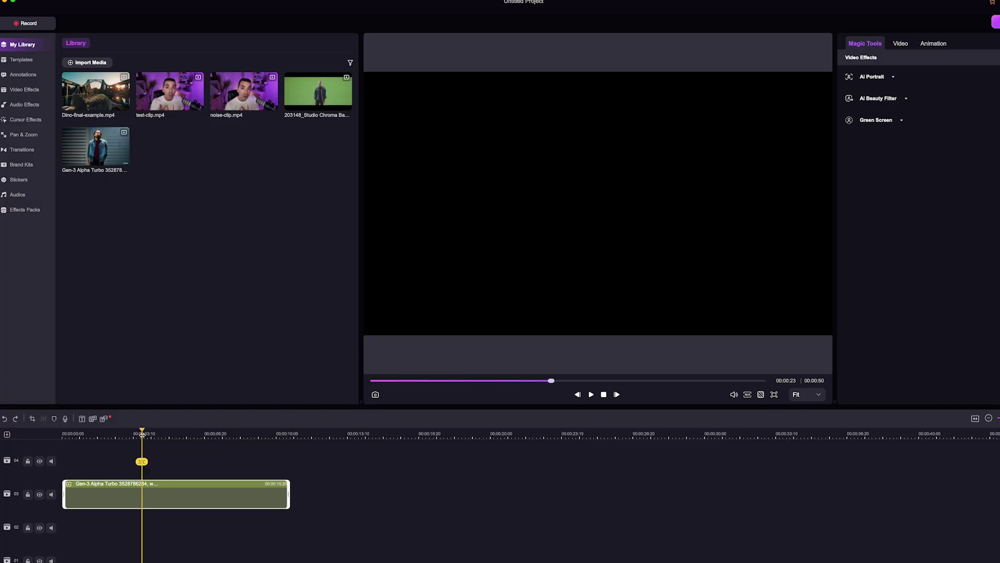
left_click(142, 433)
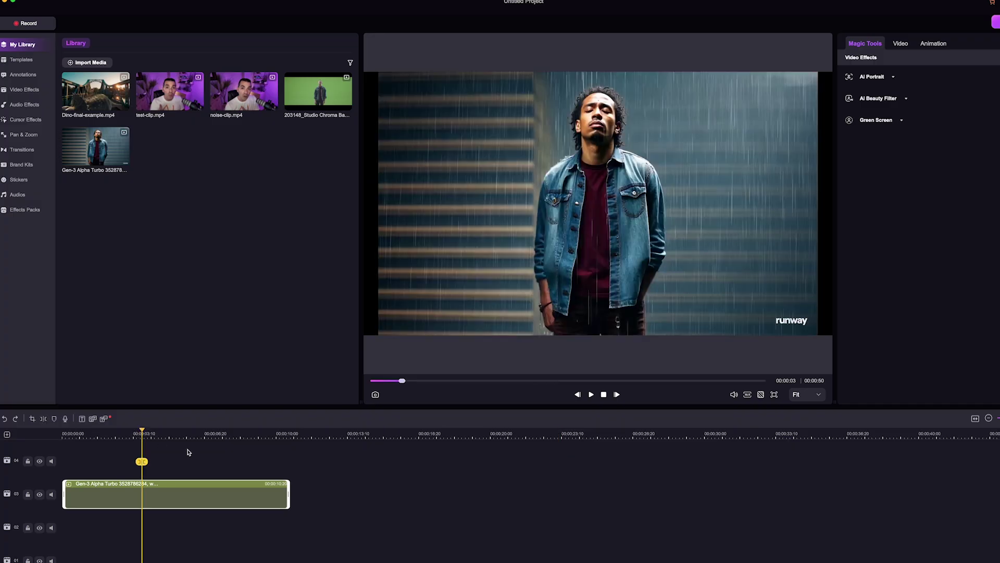
Step: Apply the AI Object Remover effect to the Gen-3 Alpha Turbo clip
left_click(167, 489)
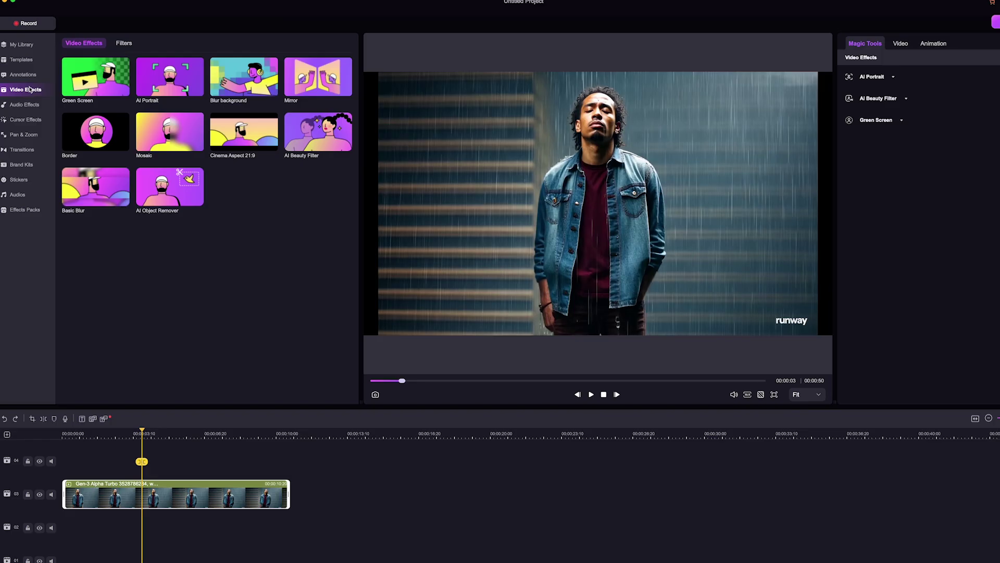
left_click_drag(170, 187, 201, 202)
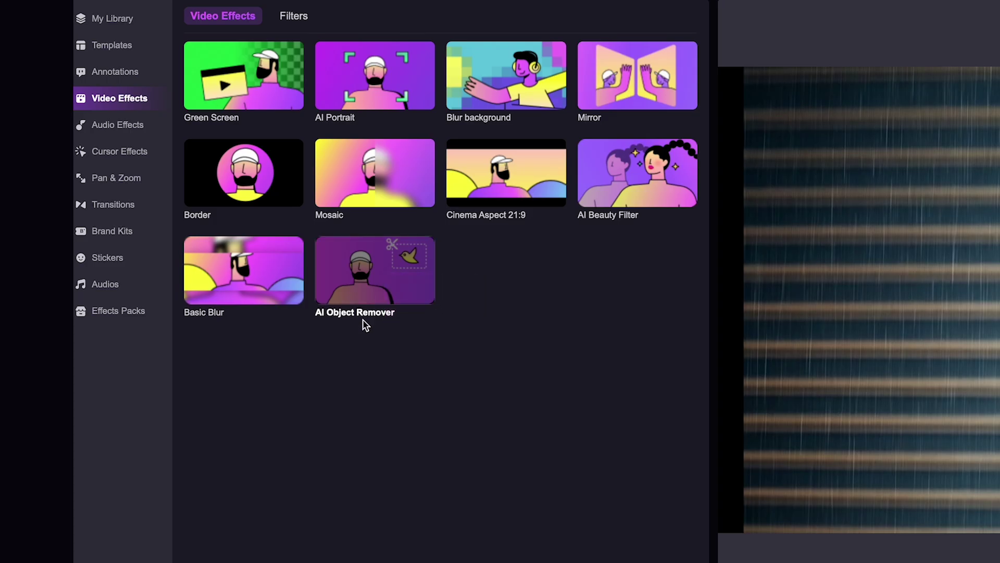
left_click_drag(360, 288, 349, 357)
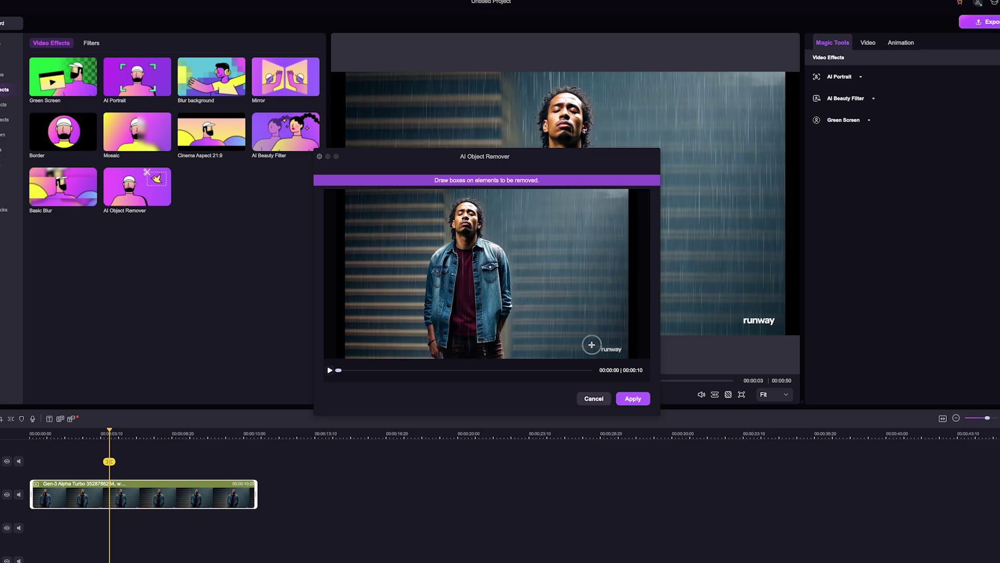
Step: Box the runway watermark in the lower-right corner, apply removal, and play from about 4 s
left_click_drag(591, 344, 617, 352)
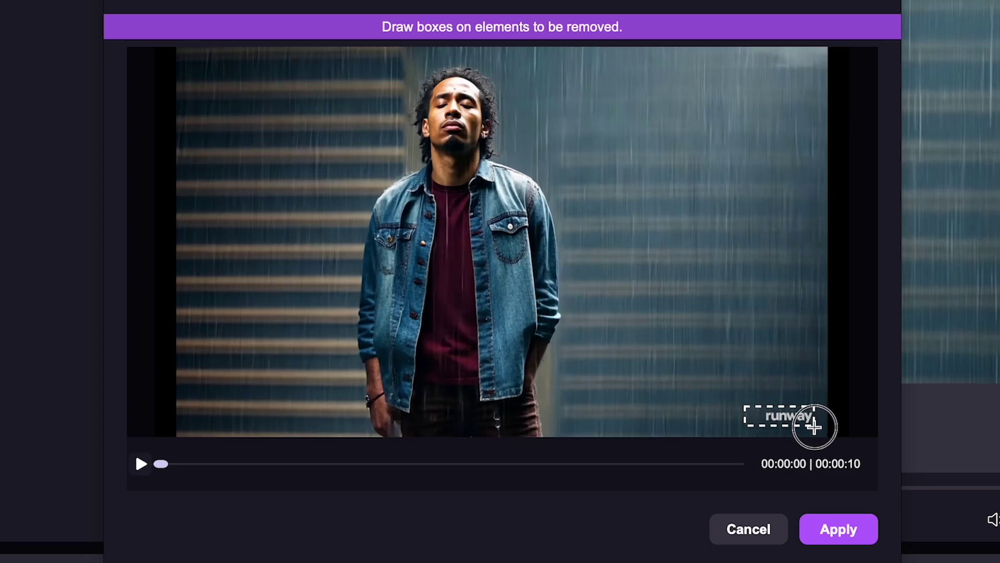
left_click_drag(814, 426, 816, 426)
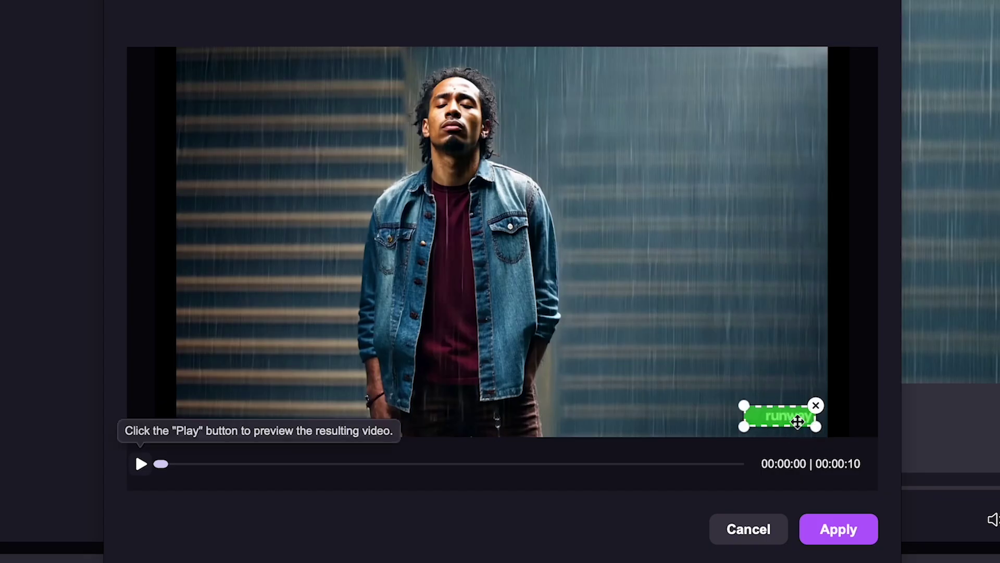
left_click_drag(743, 406, 761, 407)
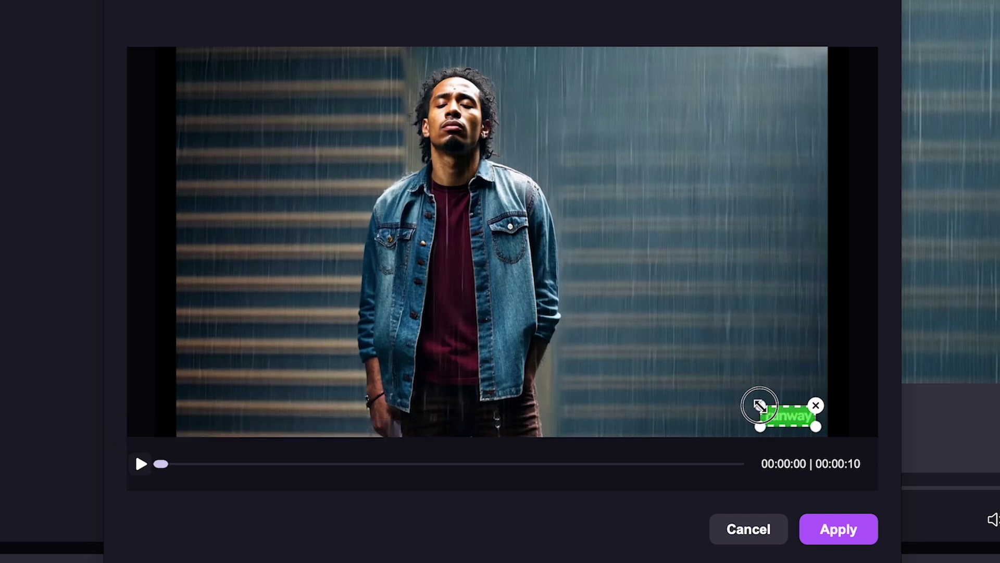
left_click(840, 529)
left_click_drag(79, 461, 121, 461)
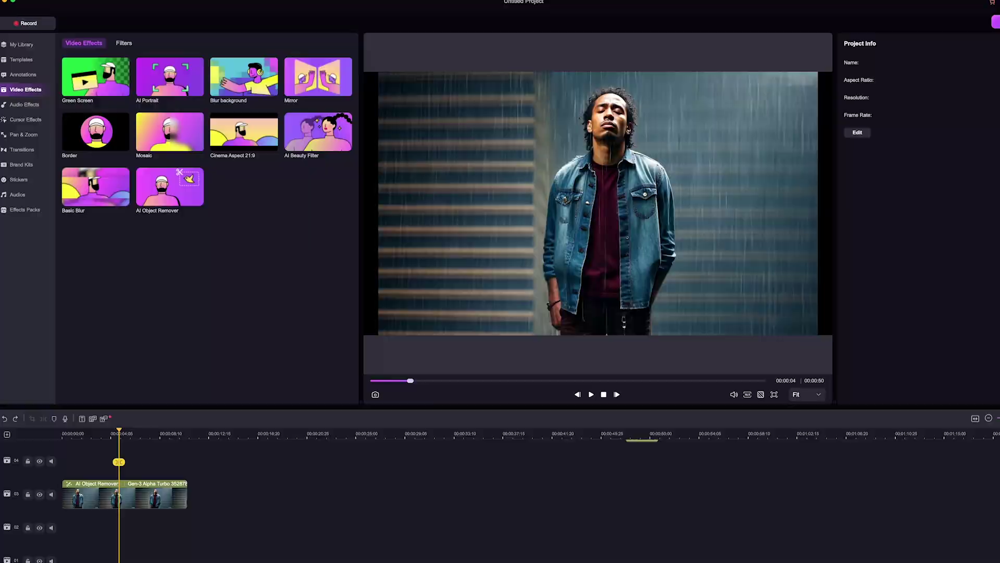
key("space")
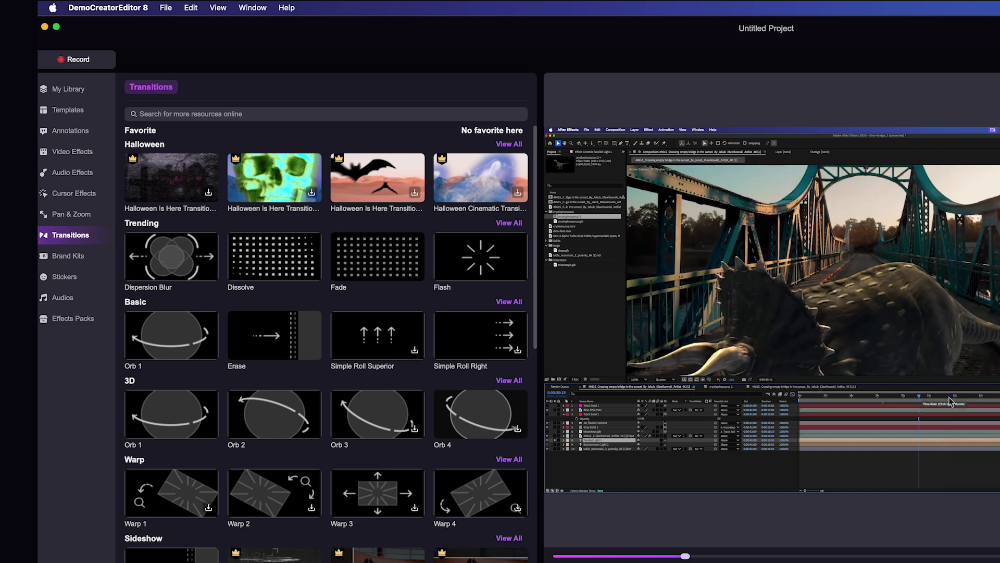
Step: Add one-second Zoom In effects to the screen clip and the camera clip
left_click(78, 218)
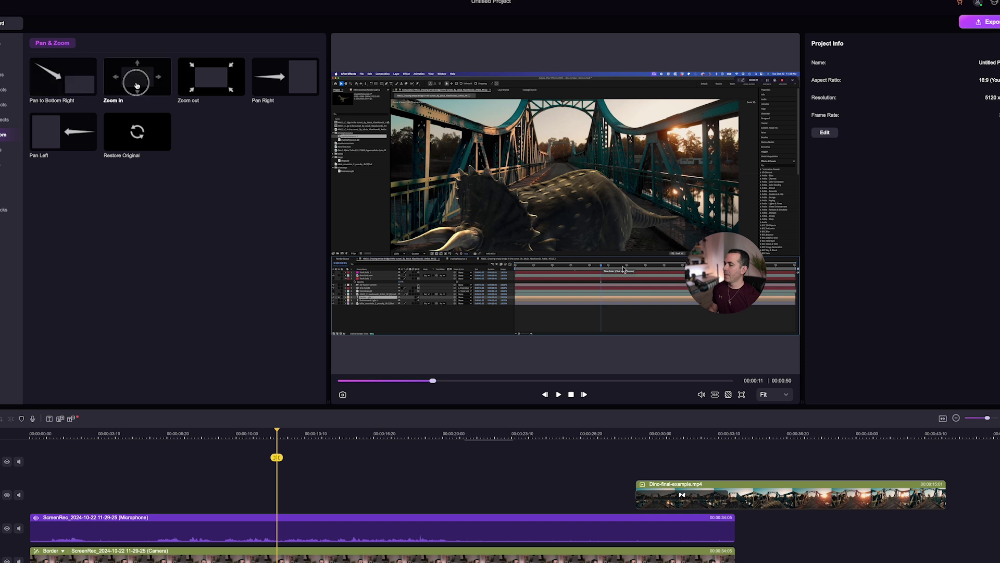
left_click_drag(136, 85, 280, 556)
key("space")
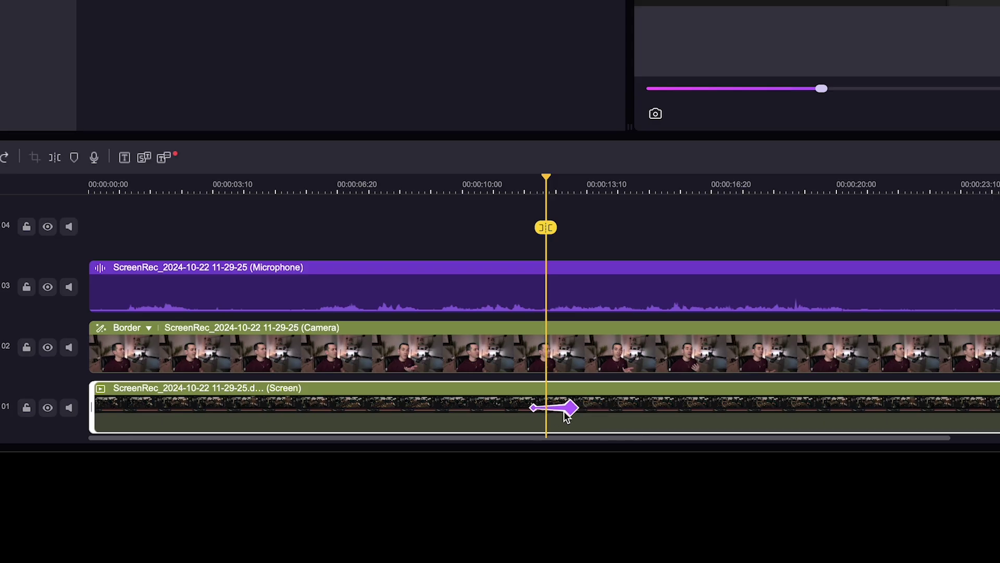
mouse_move(566, 412)
left_mouse_down()
mouse_move(551, 409)
mouse_move(563, 409)
left_mouse_up()
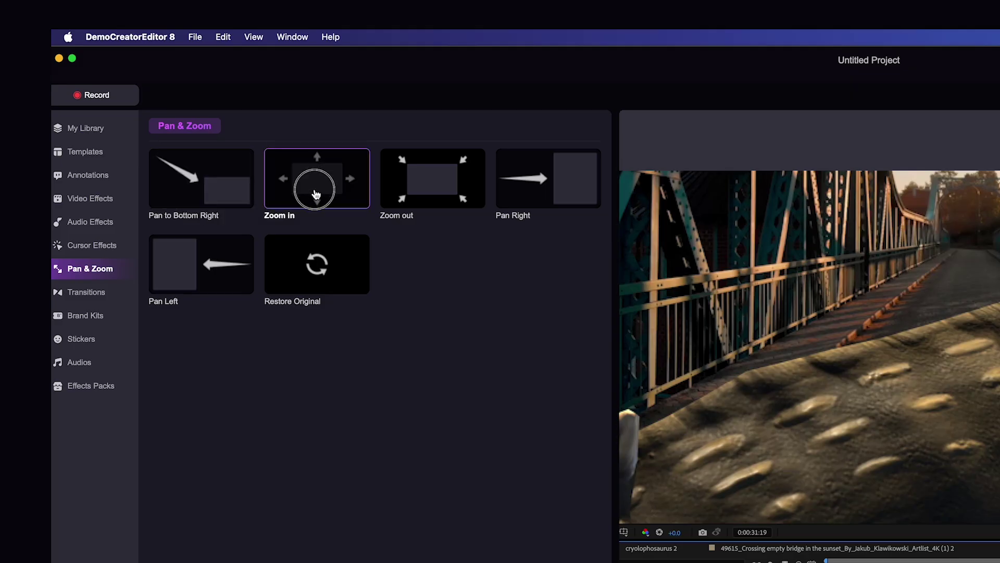
left_click_drag(315, 195, 433, 336)
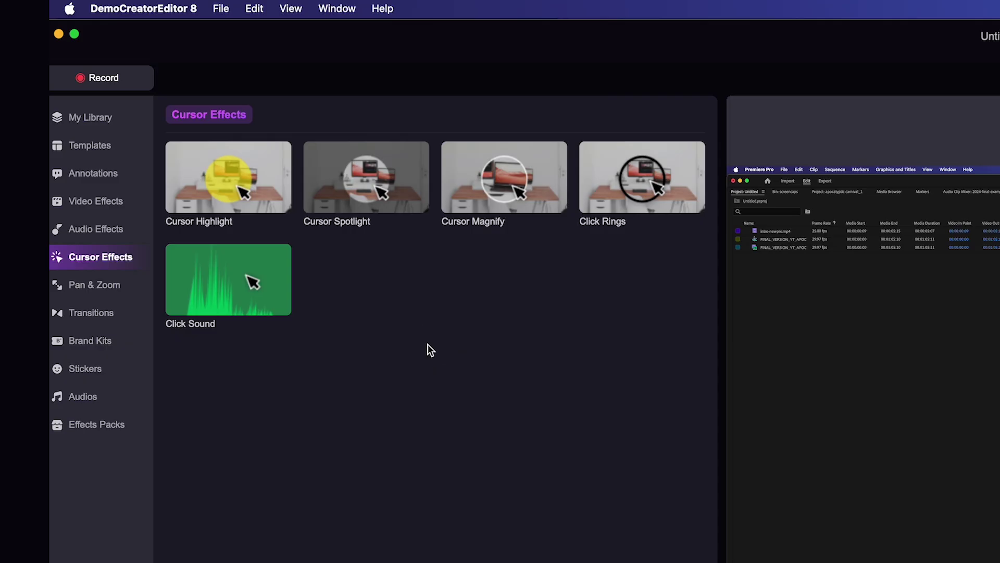
Step: Add the Cursor Magnify effect to the recording on the timeline
left_click(110, 120)
left_click(103, 266)
left_click_drag(214, 80, 286, 453)
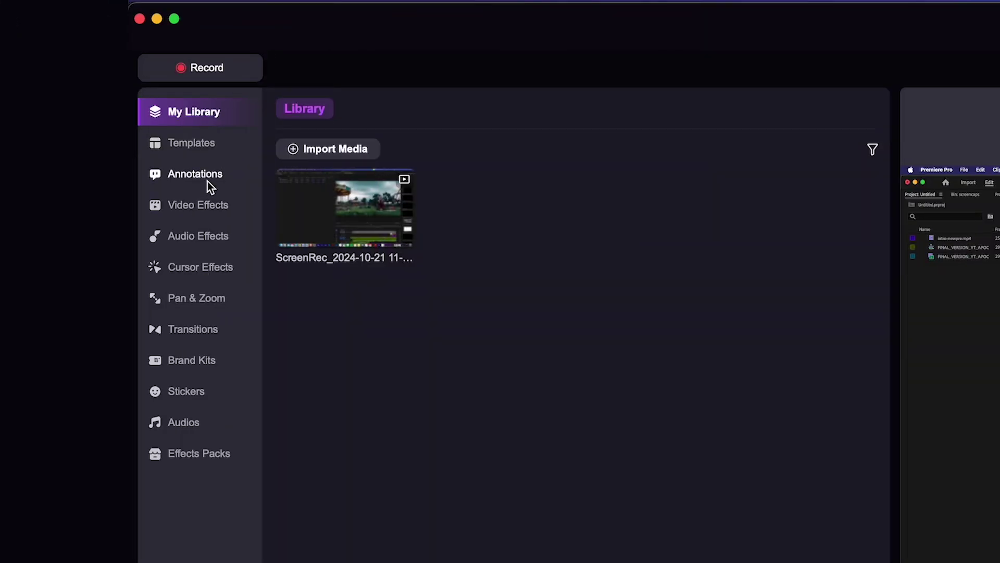
Step: Browse the annotations library and Graduation Album Pack logo animation, then preview the Social Media Topic template
left_click(207, 180)
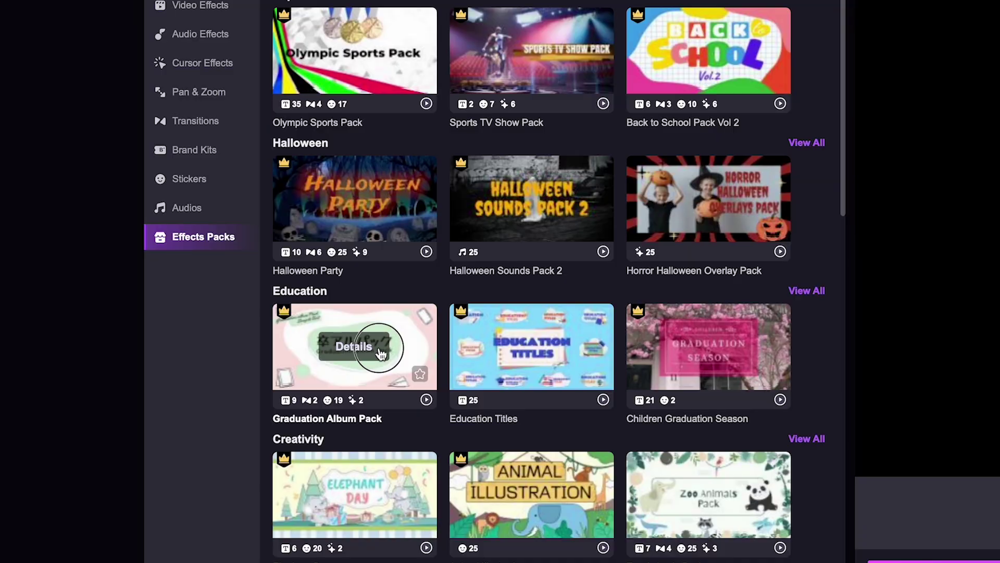
left_click(353, 346)
scroll(567, 273, "down", 1)
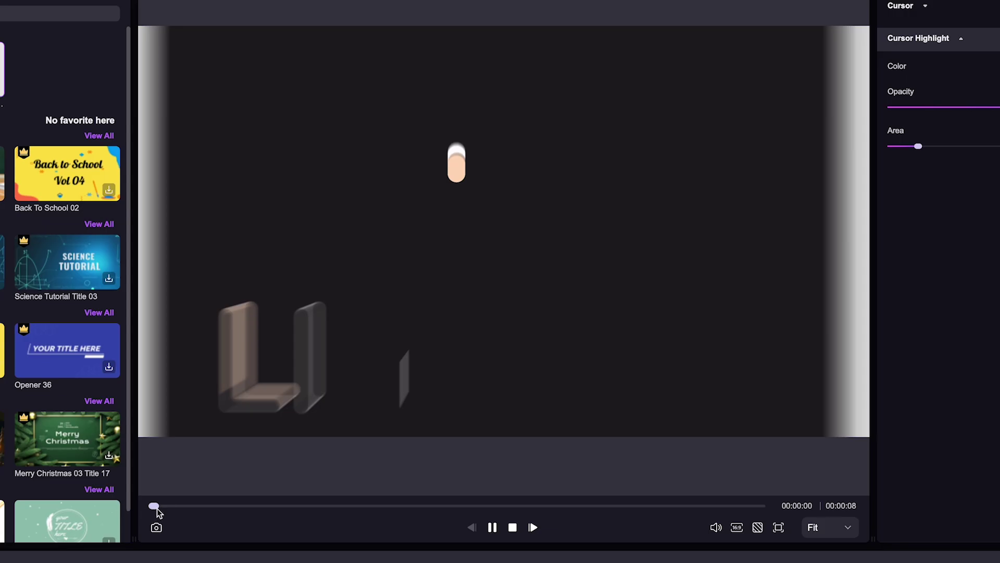
left_click_drag(155, 507, 409, 501)
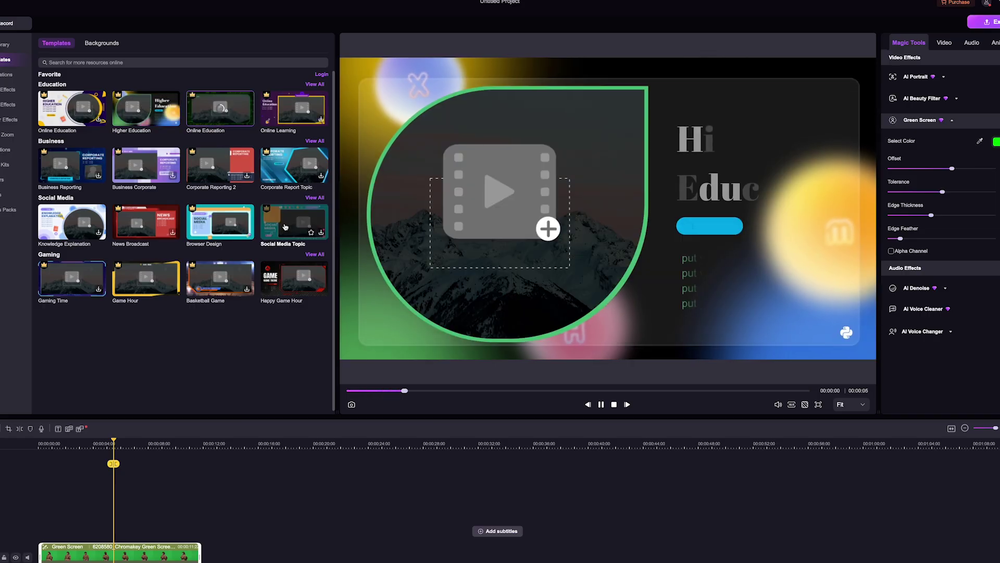
left_click(285, 227)
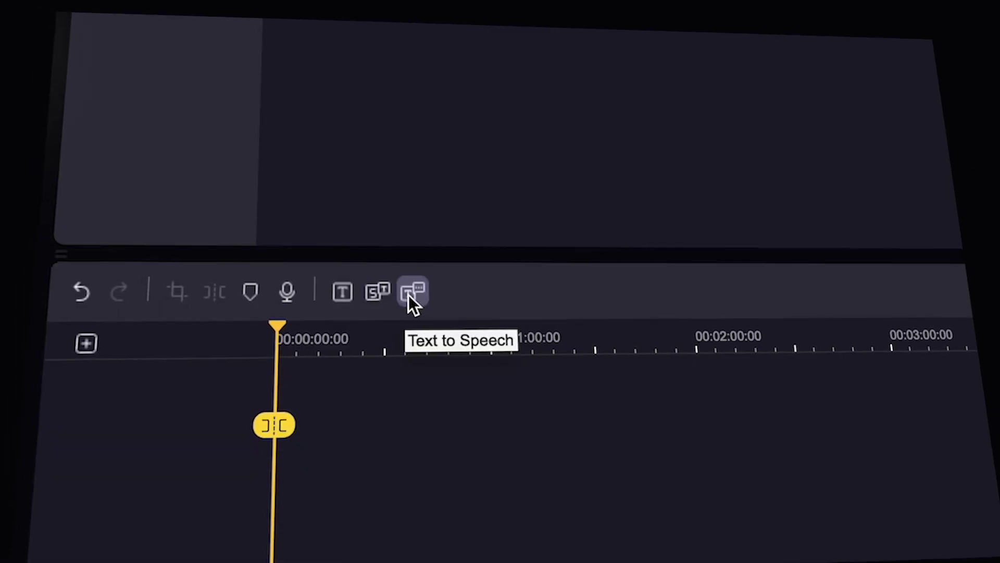
Step: Paste the tutorial intro script into Text to Speech, keeping English (US) as the language
left_click(411, 292)
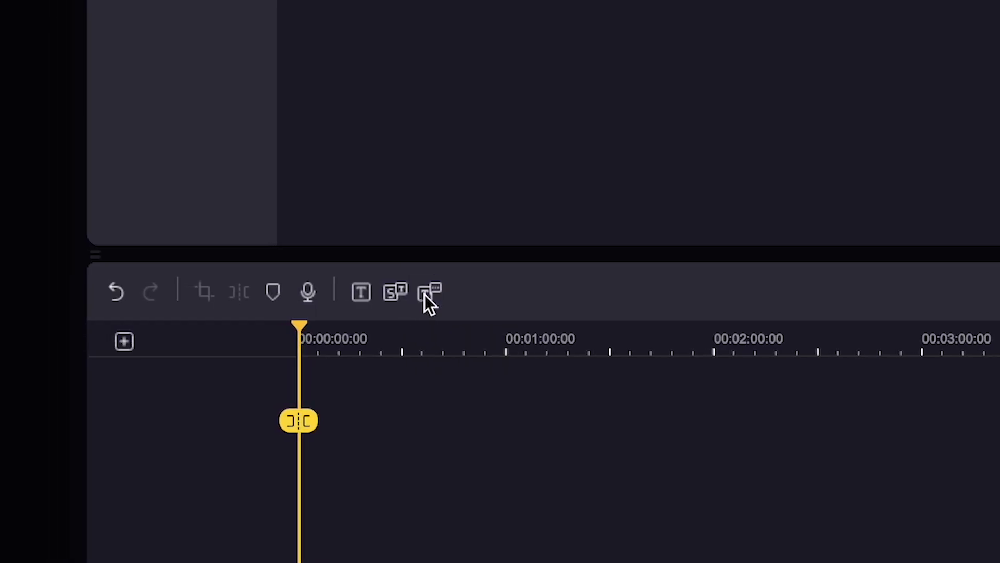
left_click(428, 296)
left_click(335, 215)
type("In this video, I'll show you how to create professional-level YouTube tutorials using Wondershare DemoCreator, an all-in-one screen recording and editing tool. Whether you're a content creator, teacher, or business professional, DemoCreator is packed with features like AI tools, customizable templates, and multitrack editing that will take your tutorial videos to the next level.")
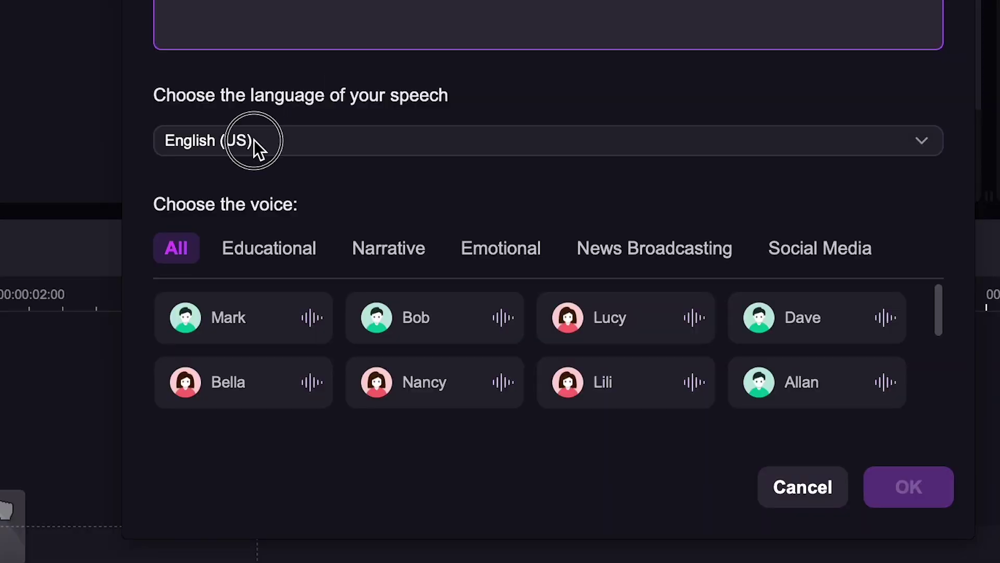
left_click(254, 140)
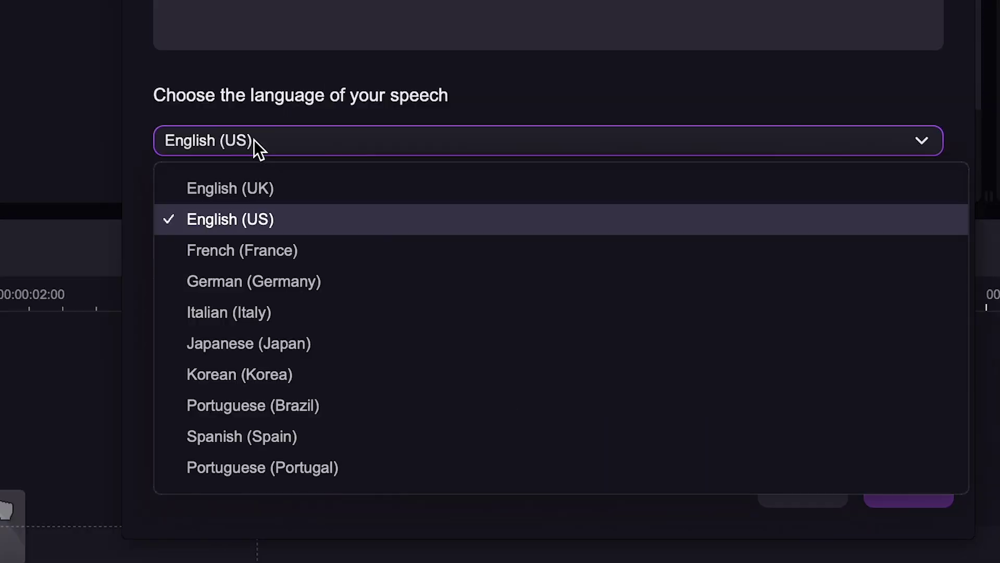
left_click(255, 140)
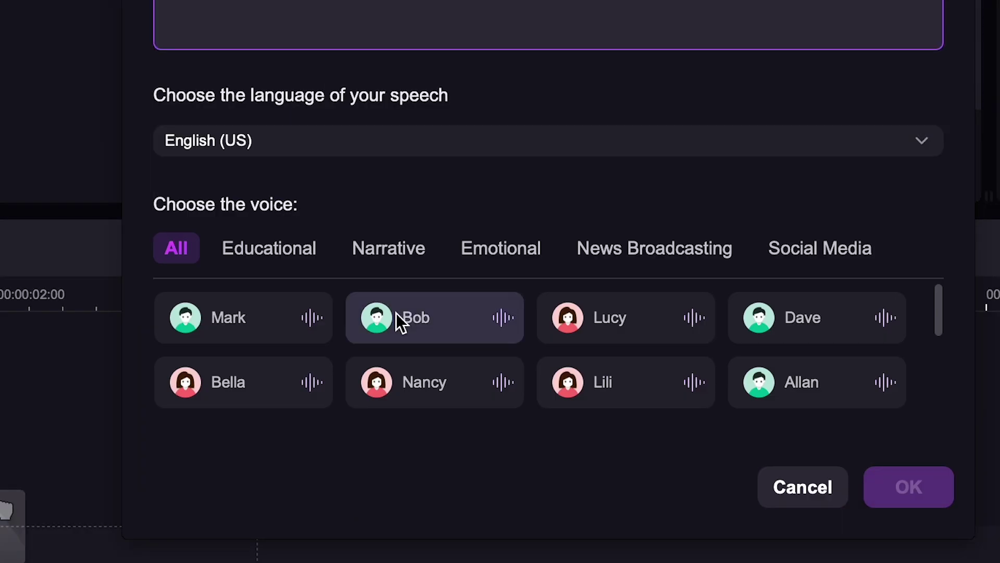
Step: Compare the voice categories, pick the Educational voice Mark, and generate the voiceover
left_click(301, 255)
left_click(393, 246)
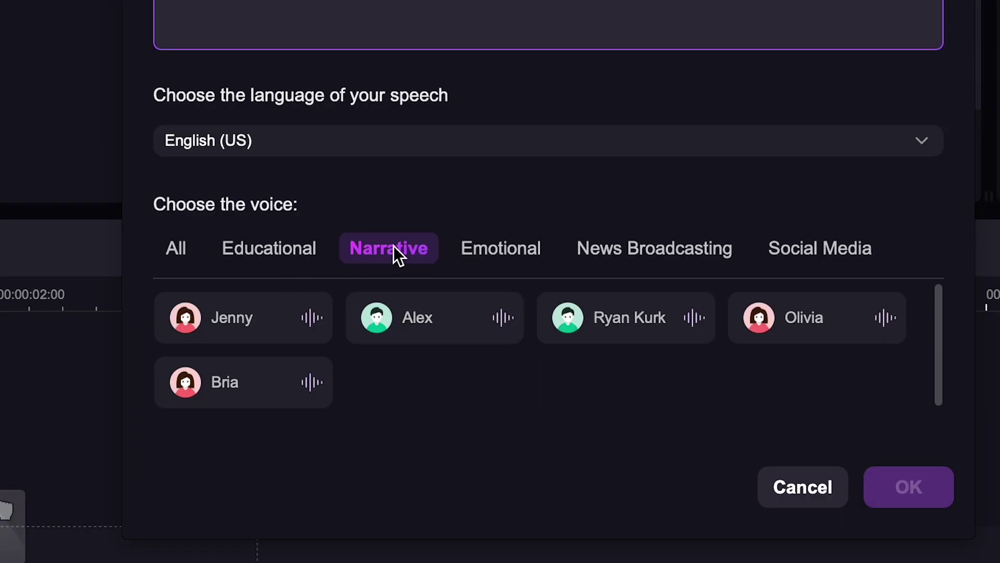
left_click(495, 249)
left_click(606, 248)
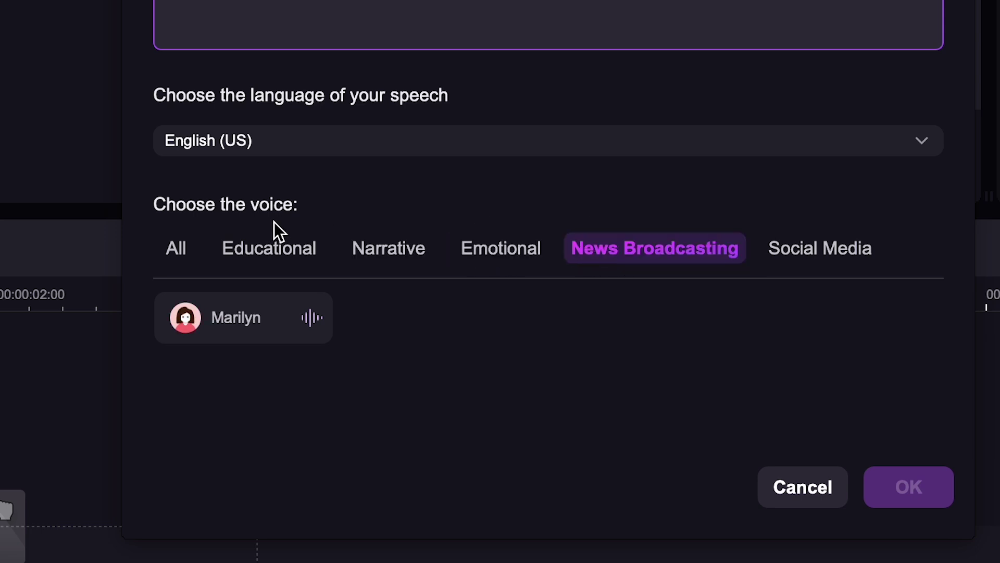
left_click(256, 240)
left_click(245, 316)
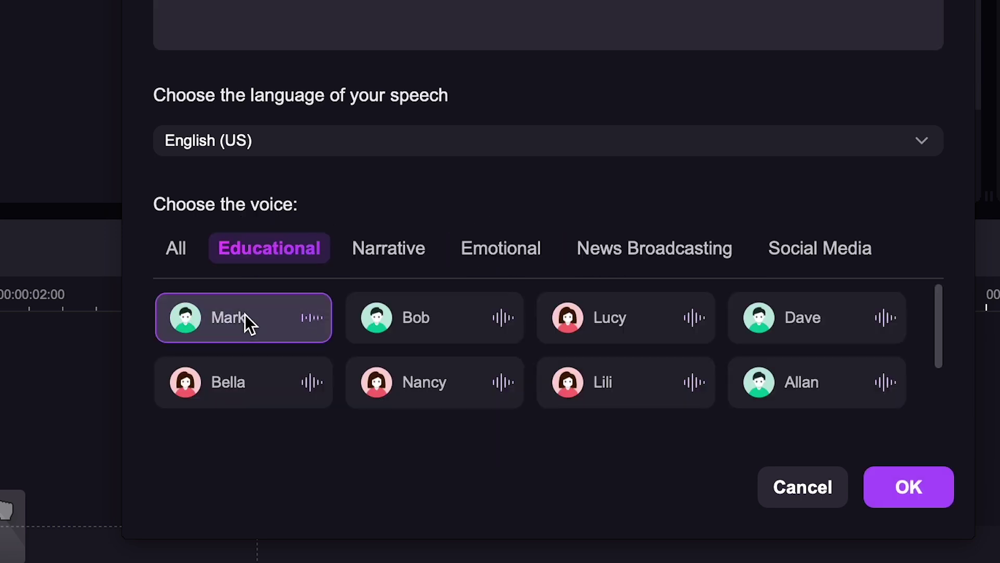
left_click(907, 487)
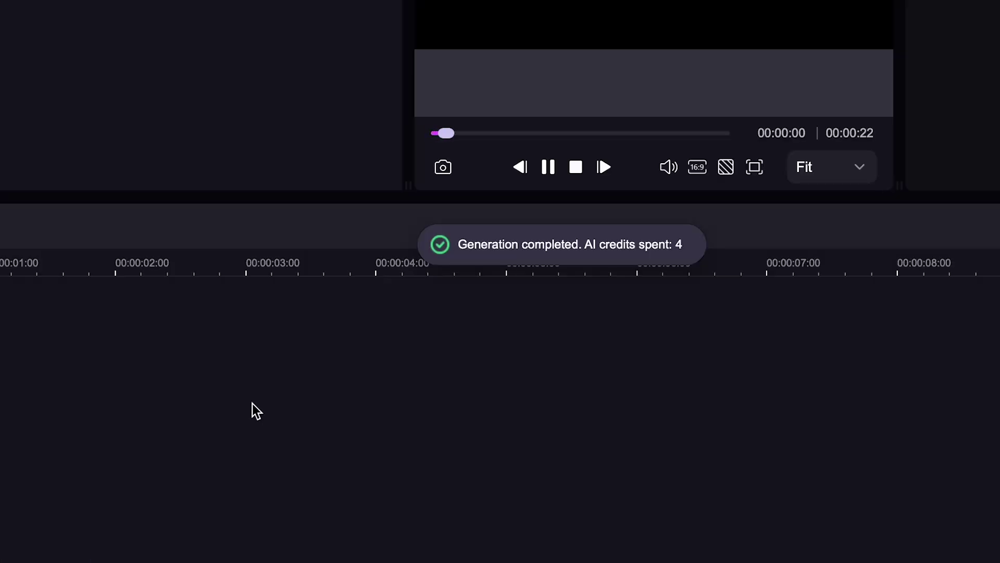